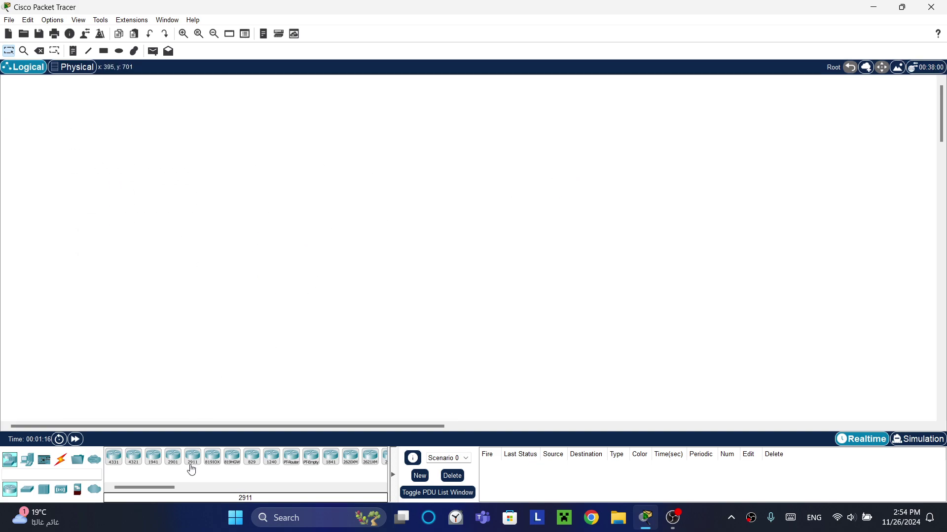
Place a 4331 router in the logical workspace
click(114, 457)
click(279, 210)
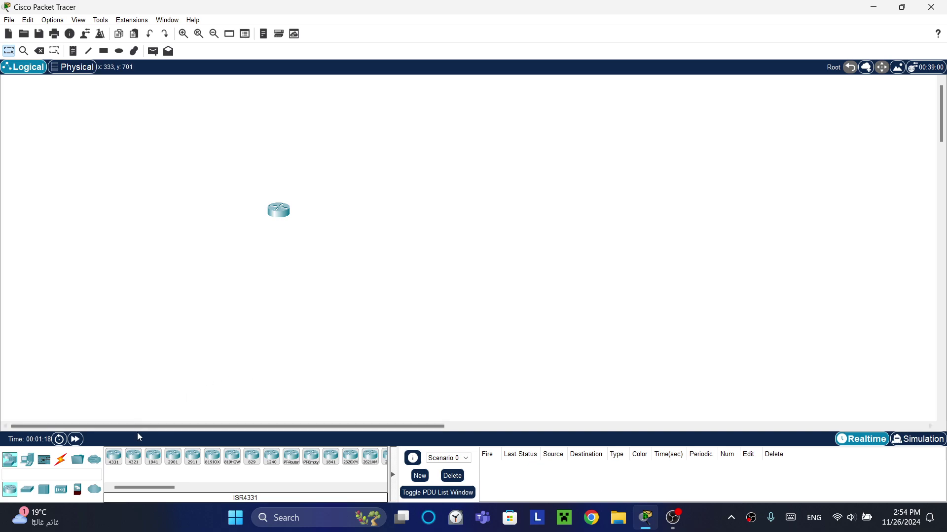
click(188, 24)
click(162, 173)
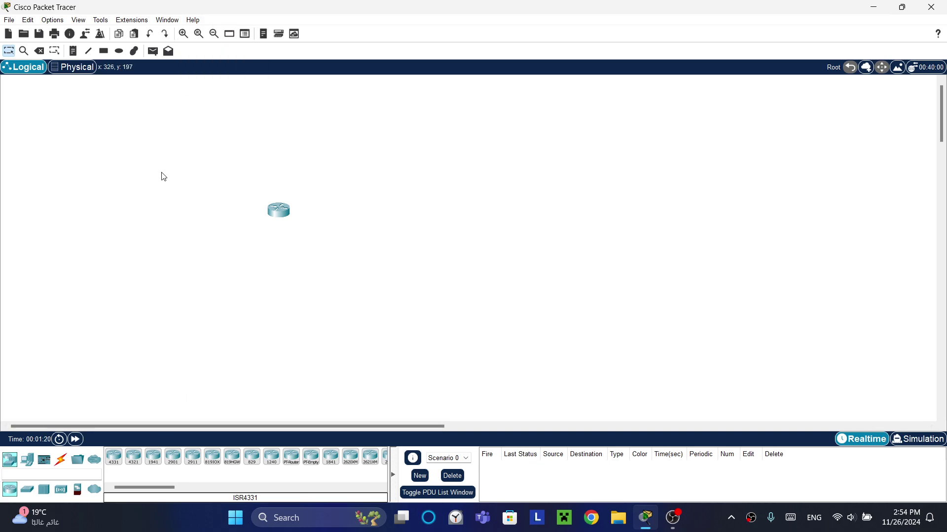
click(183, 33)
drag(420, 288, 213, 228)
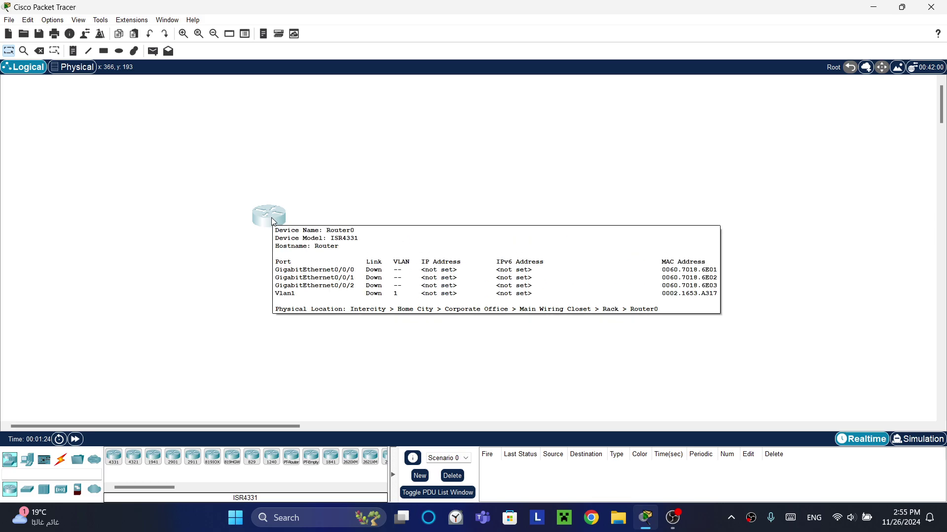
Delete the 4331 router from the workspace and return to the Select tool
key(Delete)
click(474, 274)
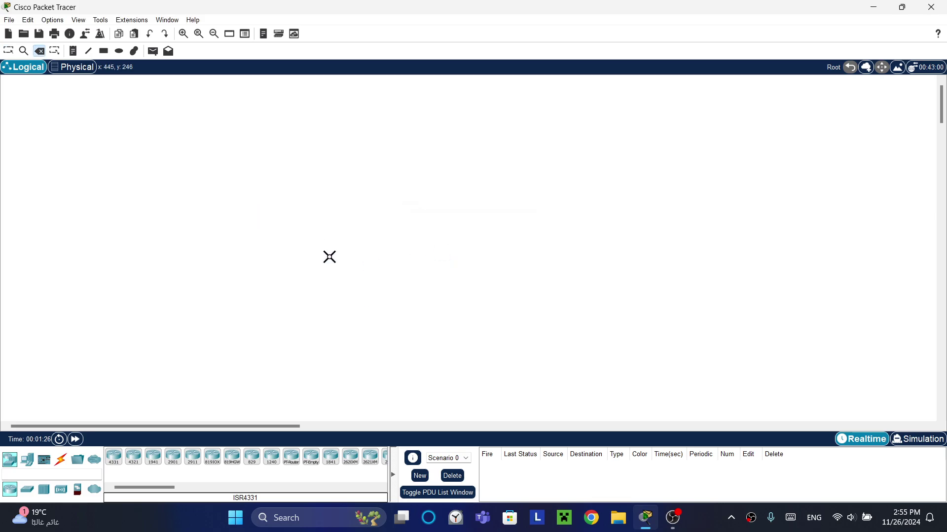
click(8, 51)
Examine the network device categories: routers, switches, hubs, wireless devices, security and WAN emulation
click(114, 457)
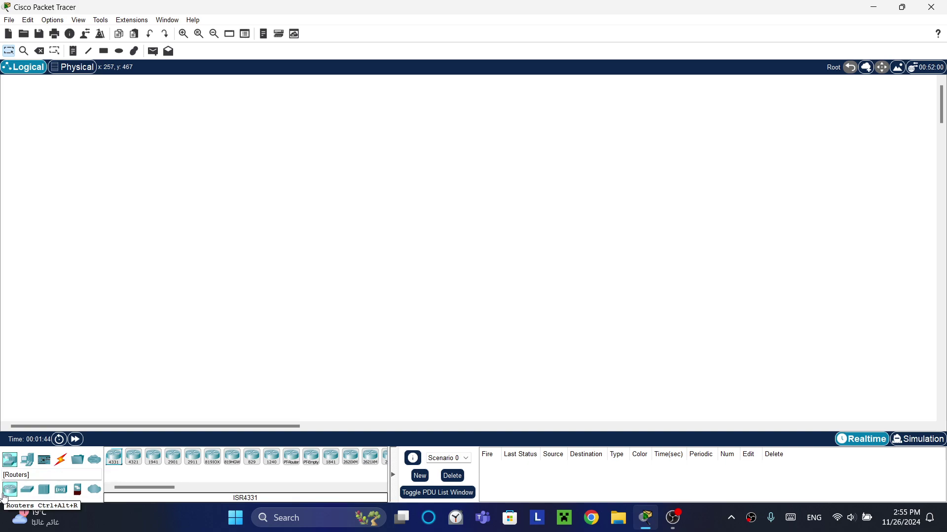
click(28, 491)
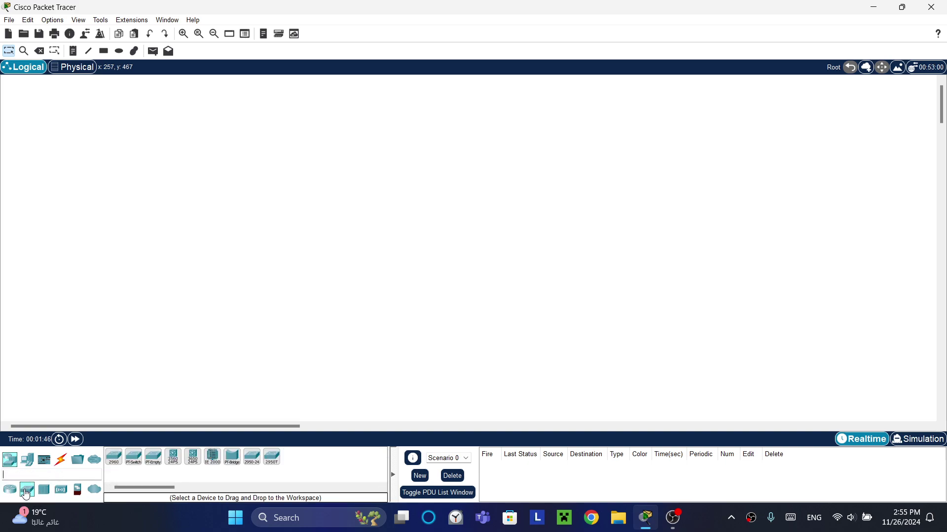
click(44, 490)
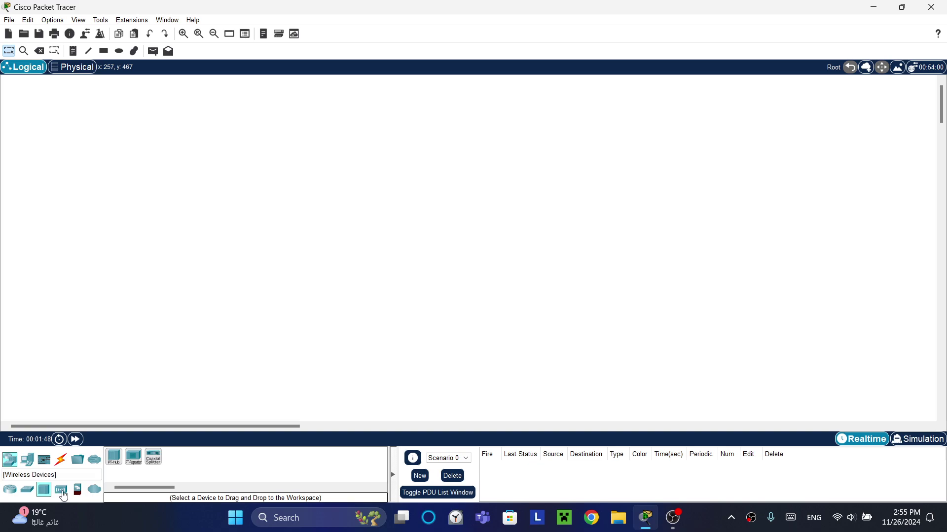
click(63, 491)
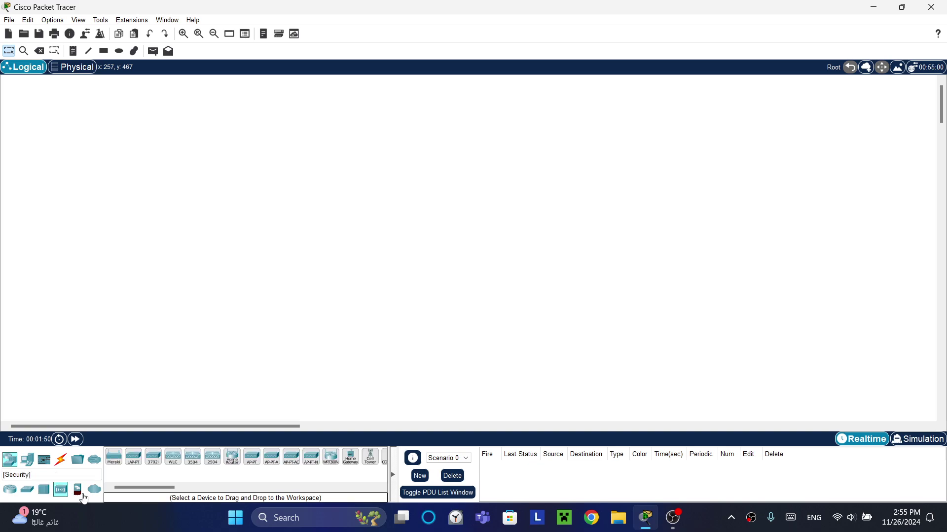
click(81, 493)
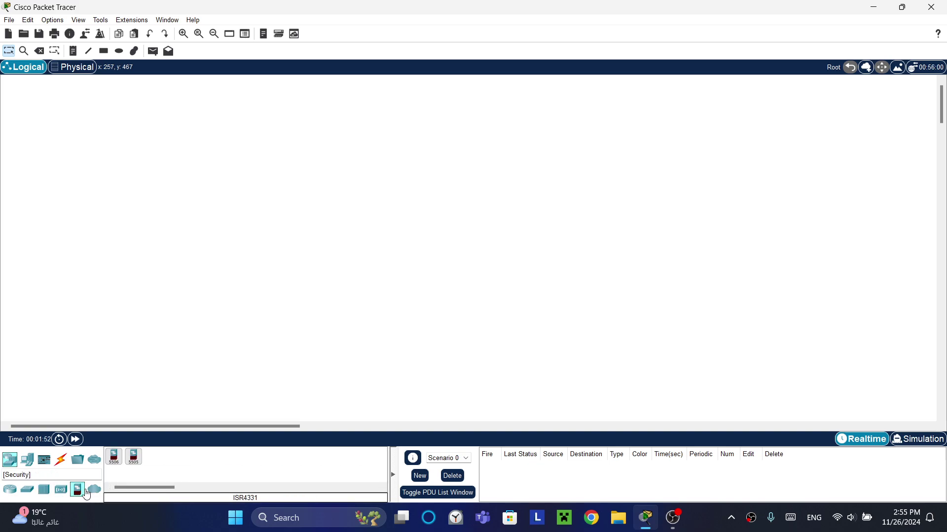
click(94, 490)
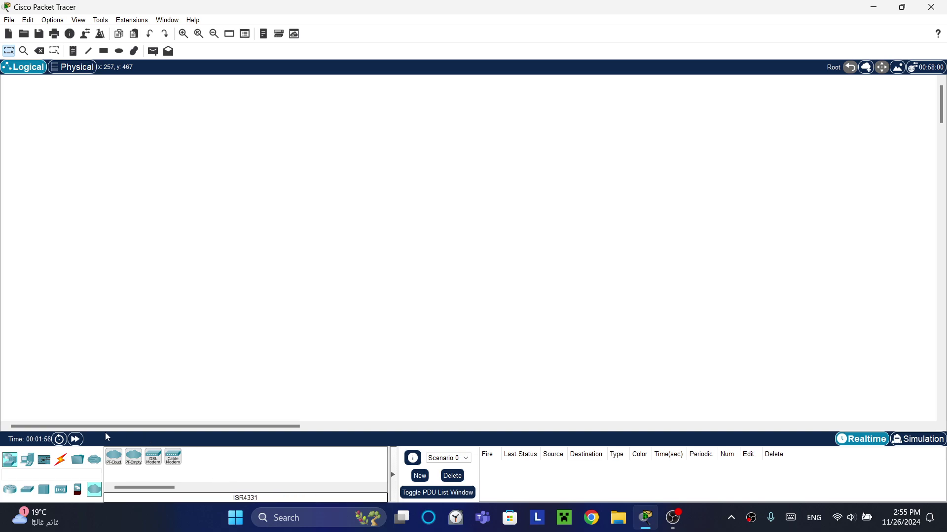
Add a PC, a laptop and a server from the end devices to the workspace
click(27, 460)
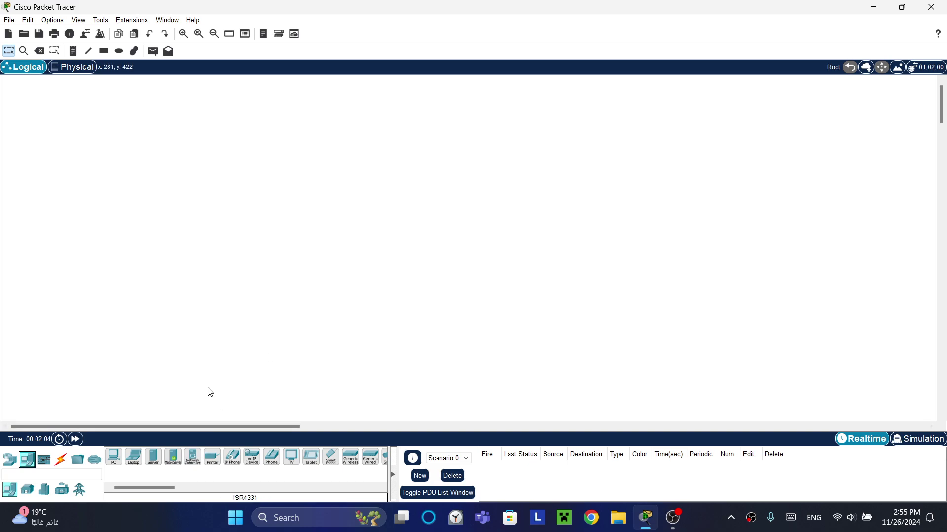
drag(114, 458, 169, 325)
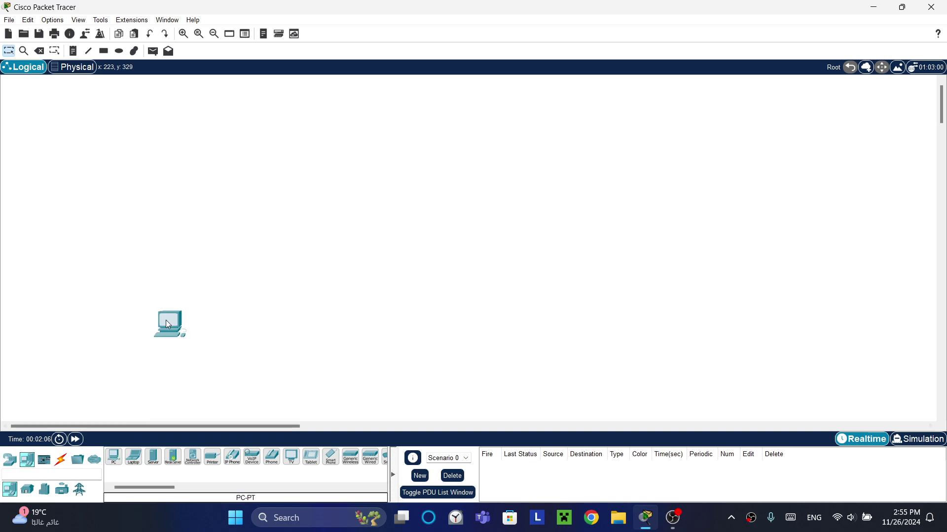
drag(134, 457, 234, 354)
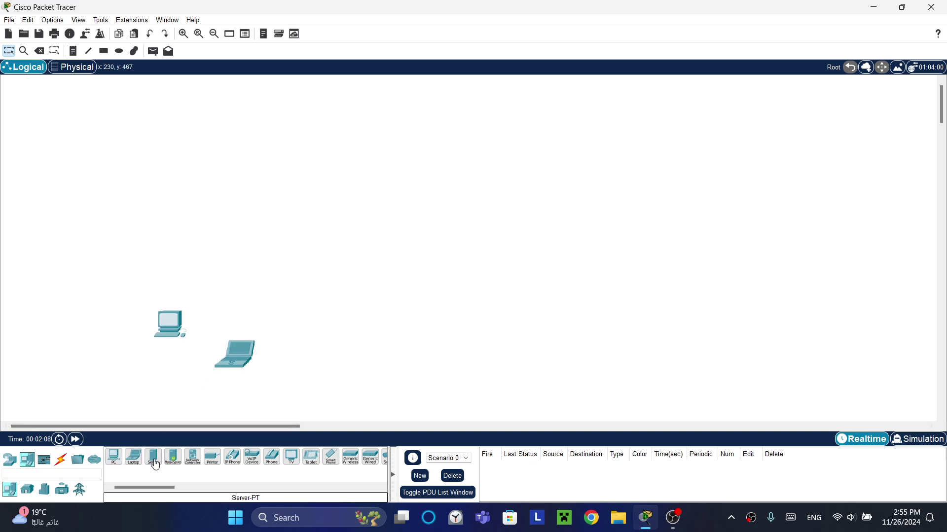
drag(156, 464, 291, 314)
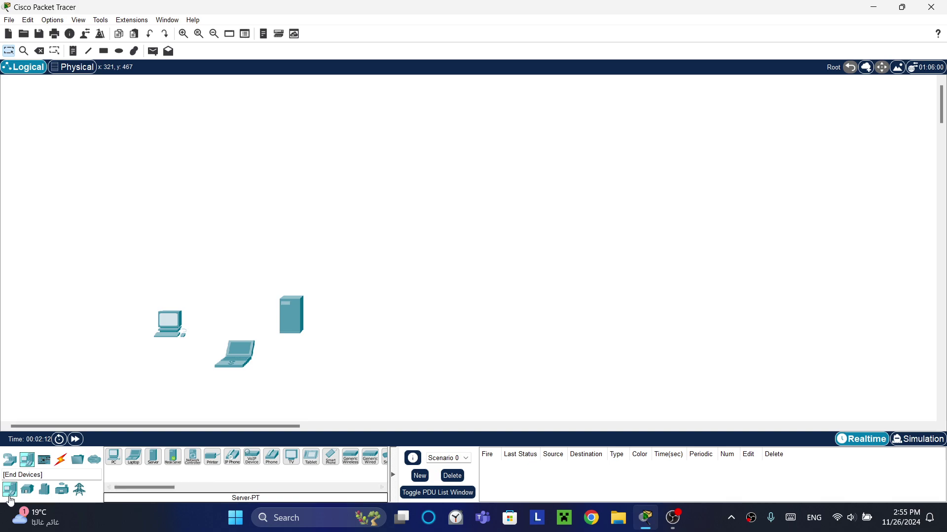
Examine the remaining end-device categories: home, smart city, industrial and power grid devices
click(26, 496)
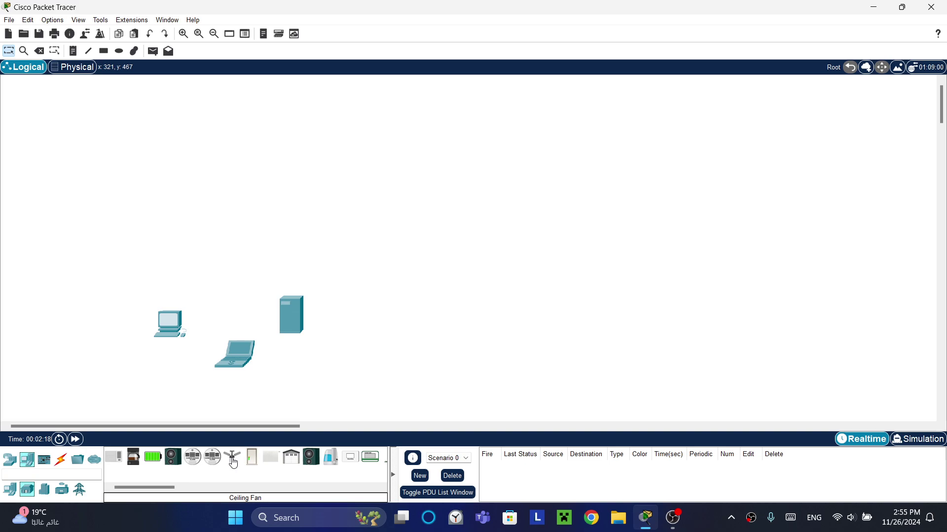
click(45, 489)
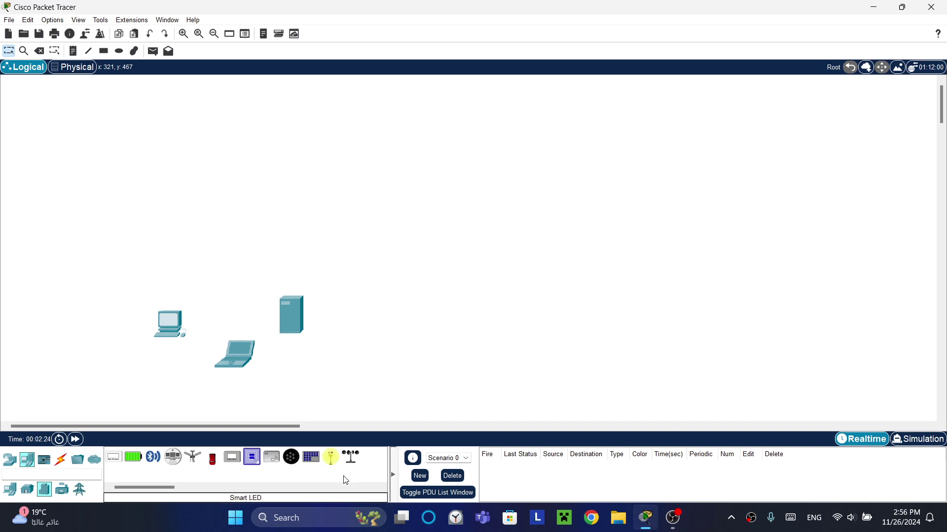
click(62, 493)
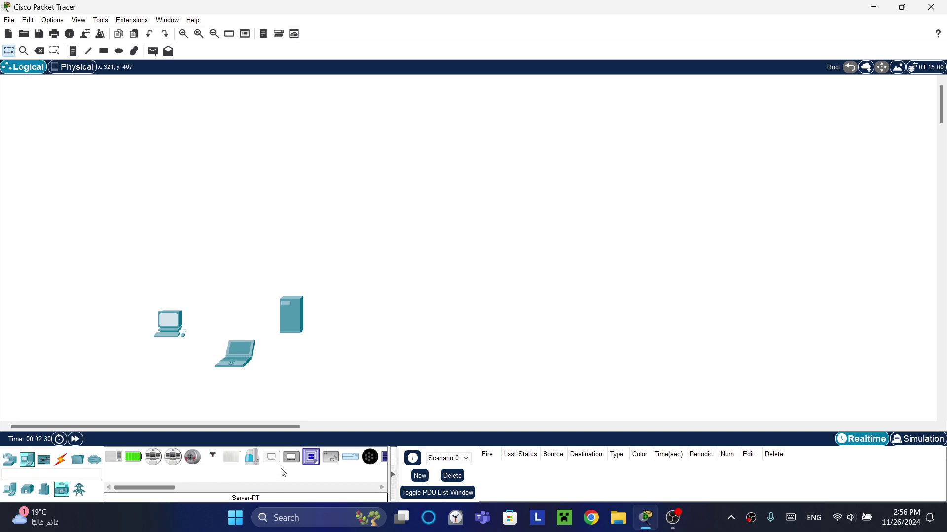
mouse_move(145, 494)
mouse_down()
mouse_move(192, 491)
mouse_move(158, 491)
mouse_up()
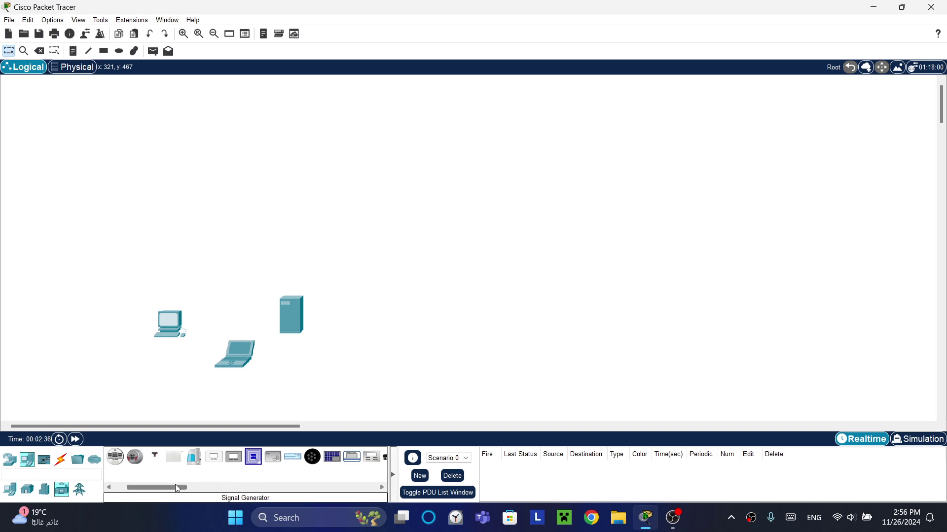
drag(175, 487, 163, 488)
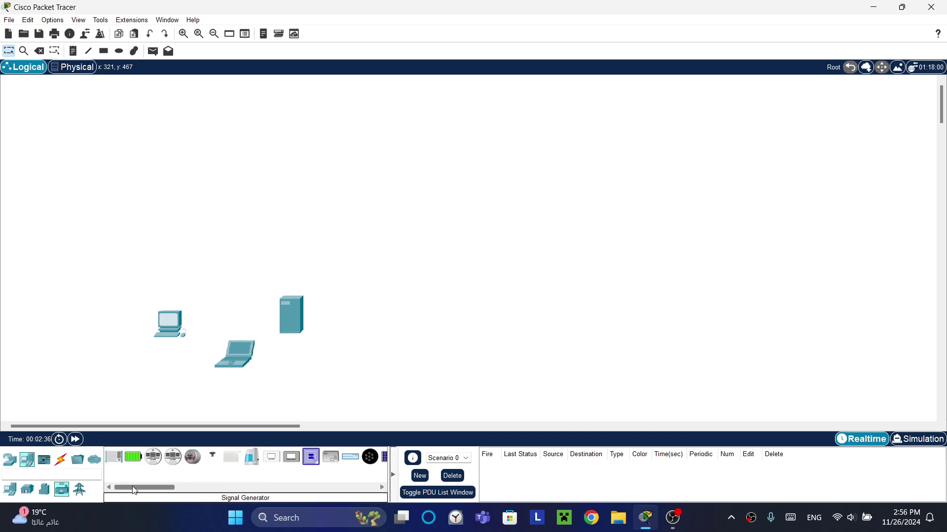
click(79, 489)
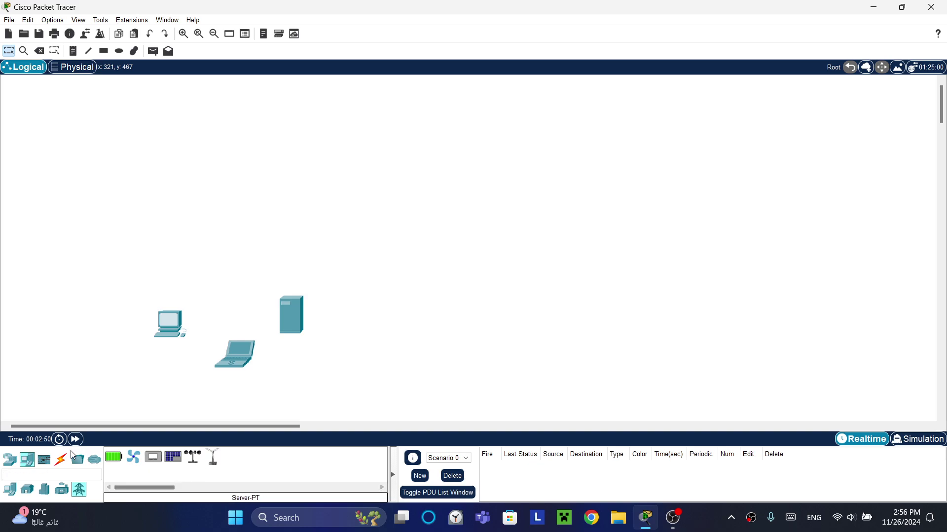
Examine the component categories for boards, actuators and sensors, and the available connection types
click(45, 464)
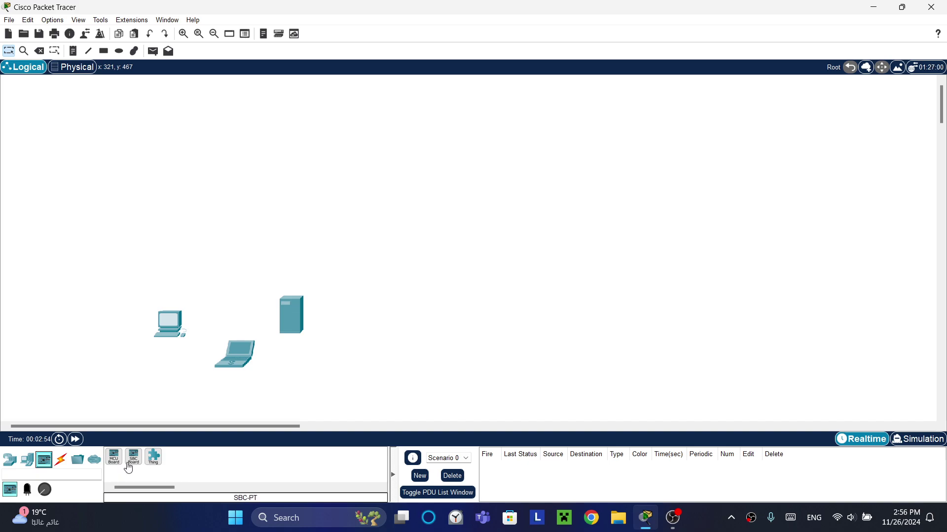
click(27, 489)
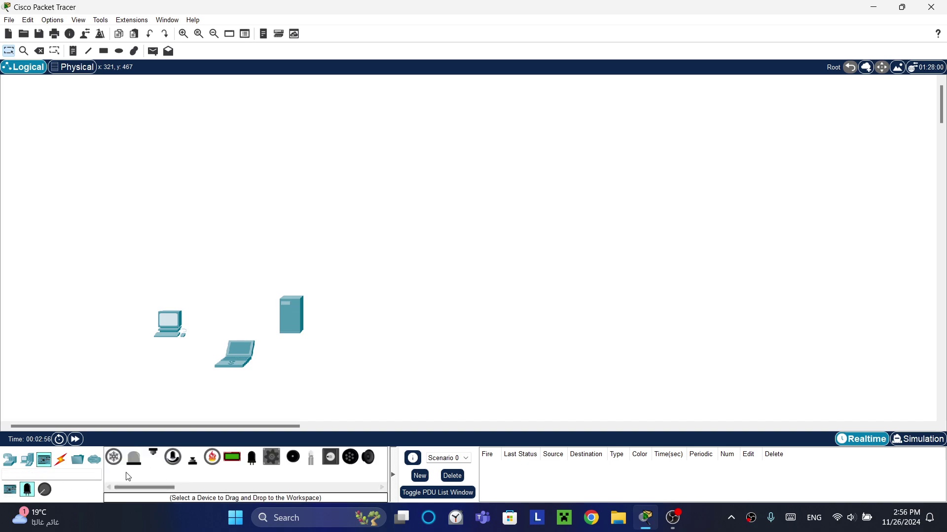
mouse_move(148, 488)
mouse_down()
mouse_move(189, 490)
mouse_move(139, 489)
mouse_up()
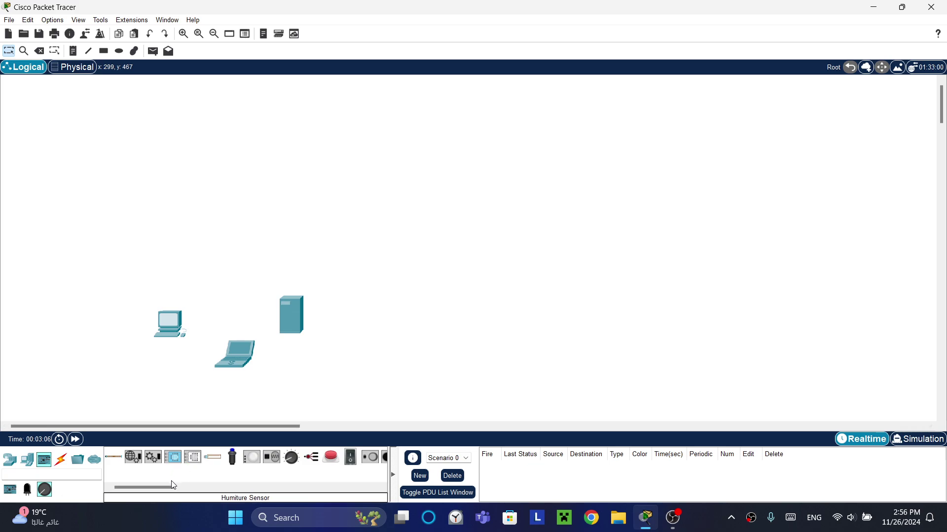
click(60, 460)
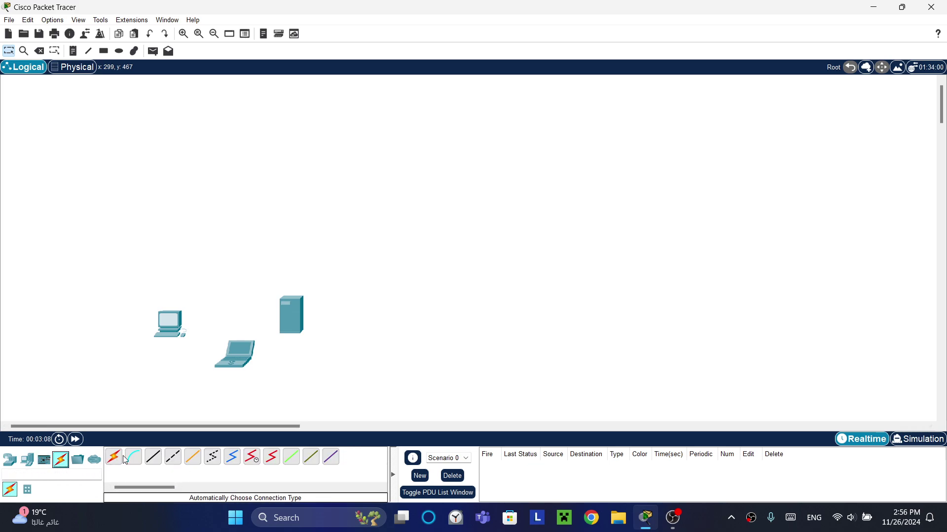
click(44, 460)
click(44, 490)
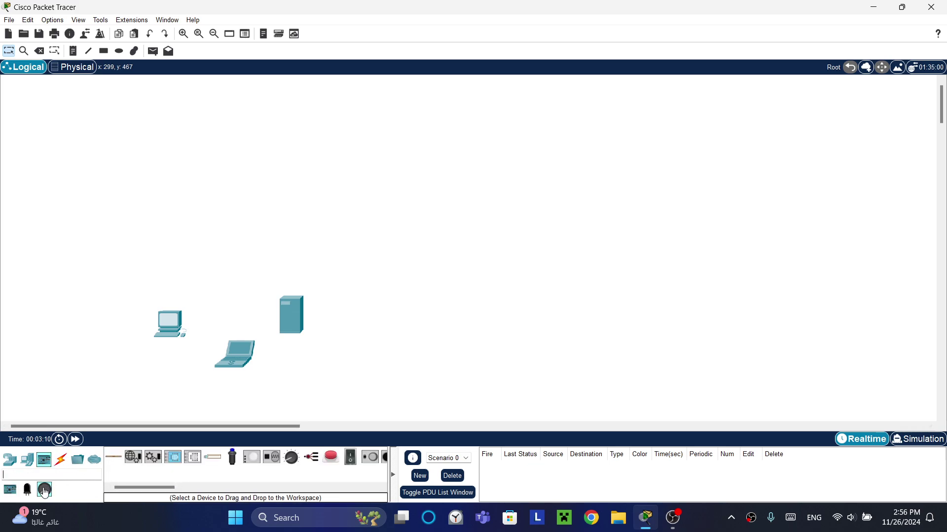
click(27, 490)
click(28, 459)
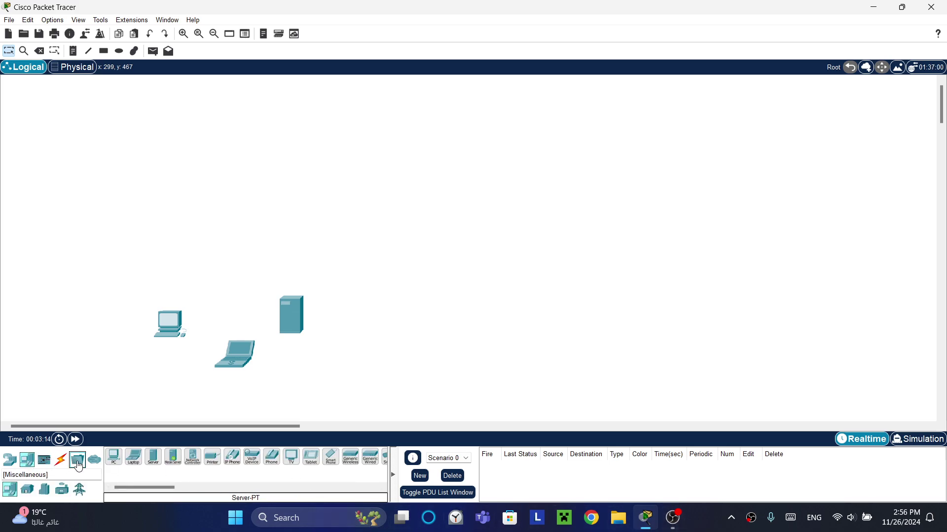
click(61, 461)
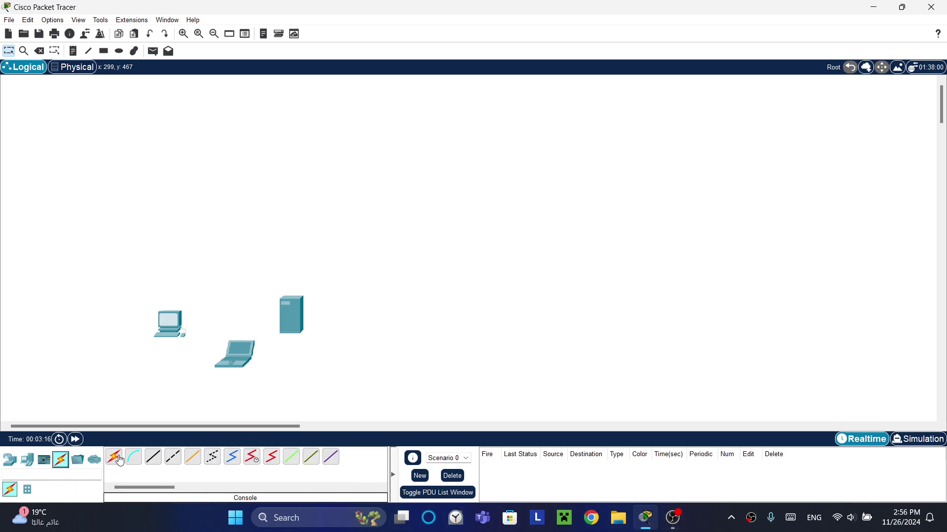
Move the server and the PC higher in the workspace, spacing them away from the laptop
drag(279, 314, 314, 253)
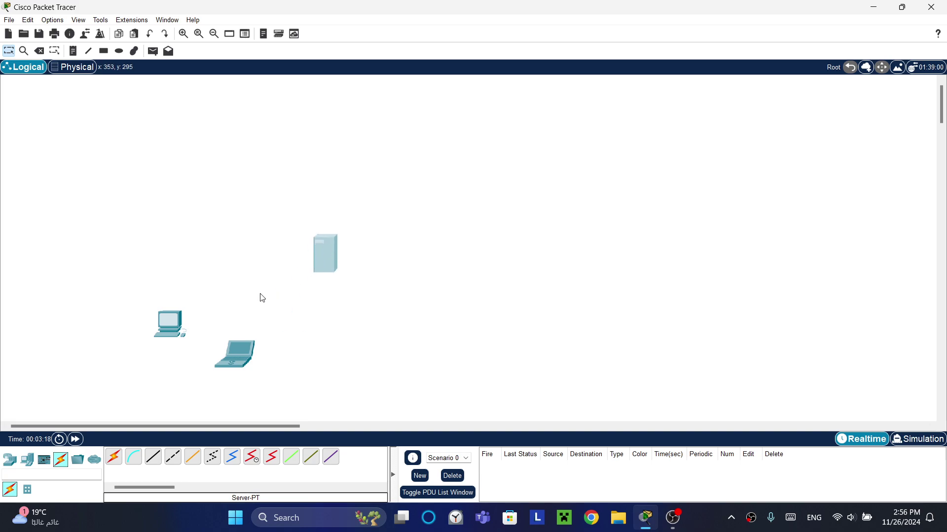
drag(162, 327, 155, 258)
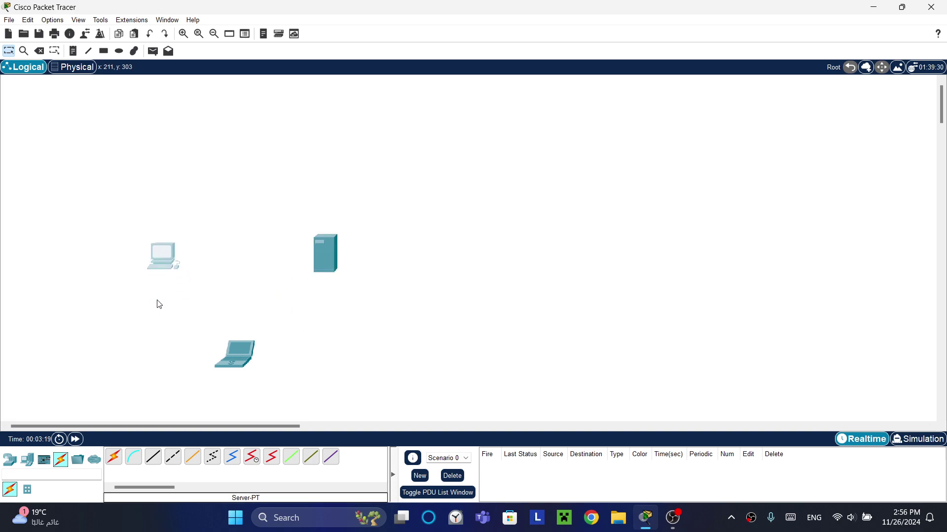
Try to attach a Serial DCE cable to the PC's FastEthernet0 port
click(158, 466)
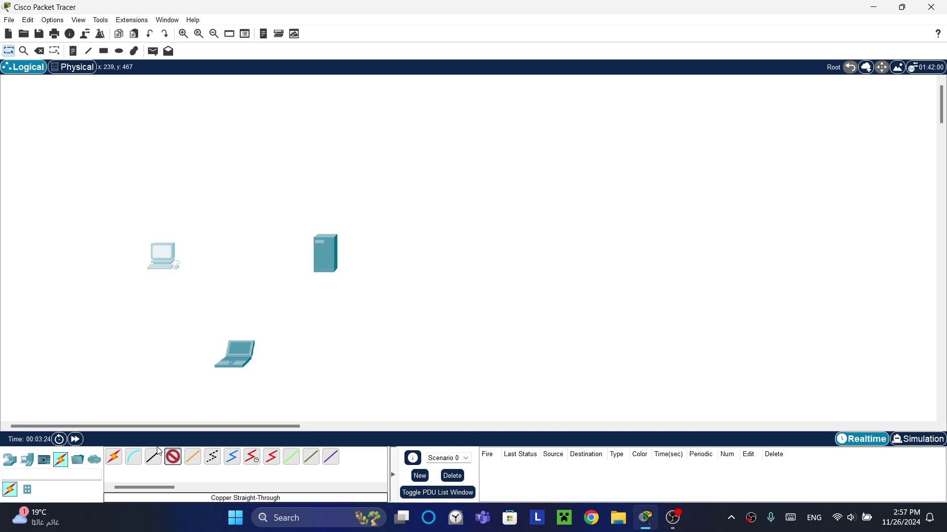
click(130, 461)
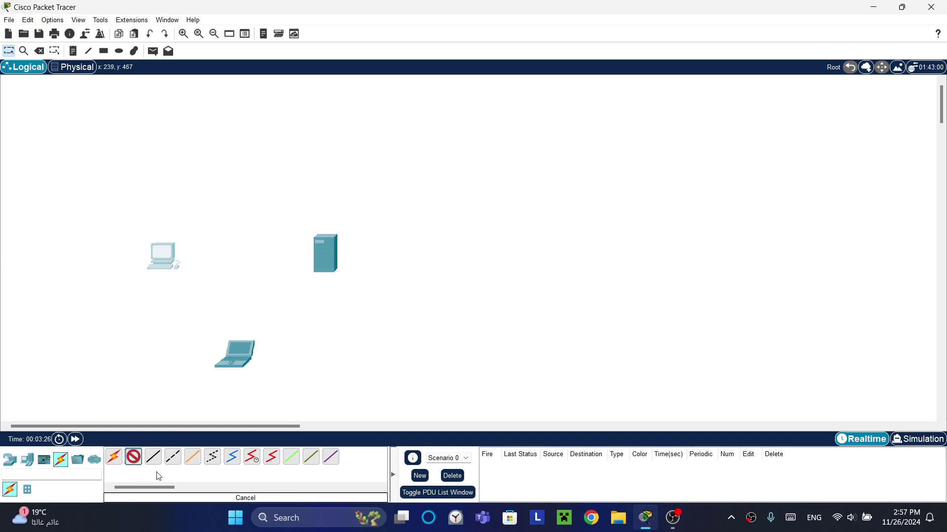
click(252, 460)
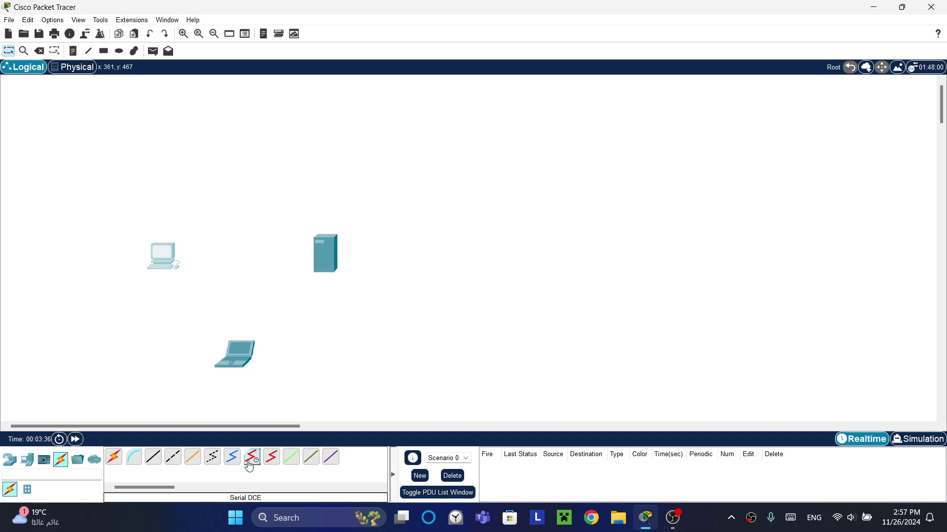
click(164, 267)
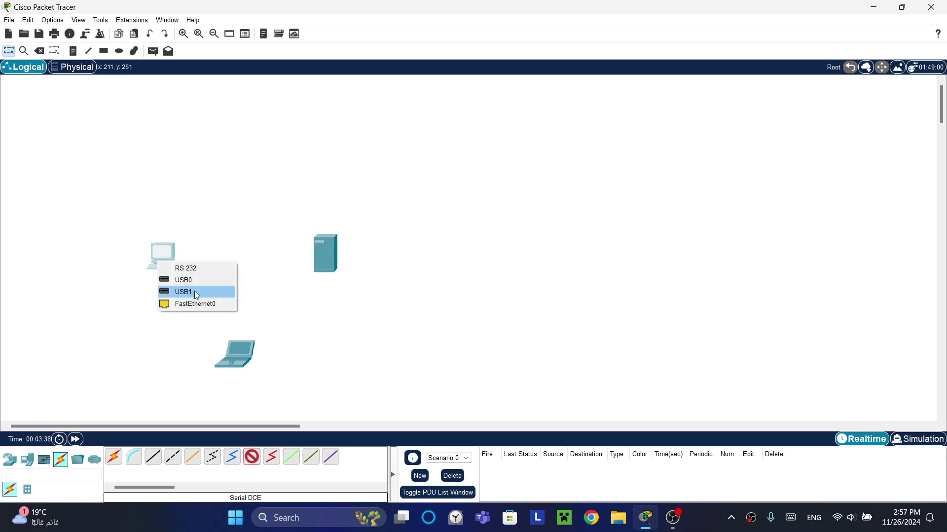
click(215, 304)
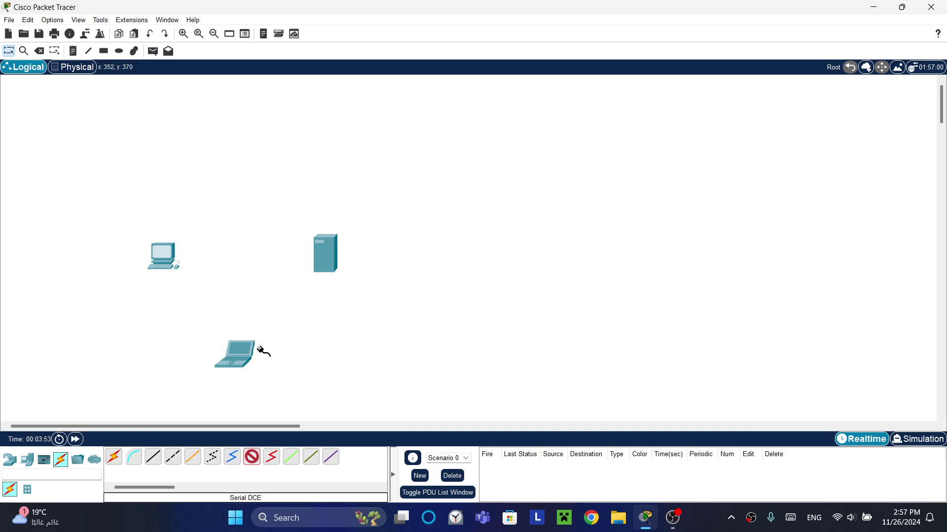
Cable the laptop to the server with an automatically chosen connection type and move the laptop directly below the server
click(114, 458)
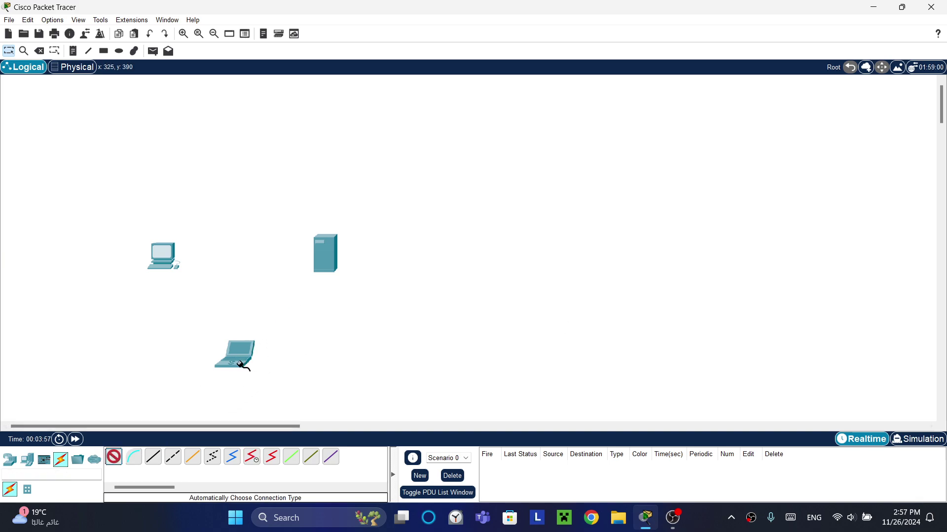
click(233, 359)
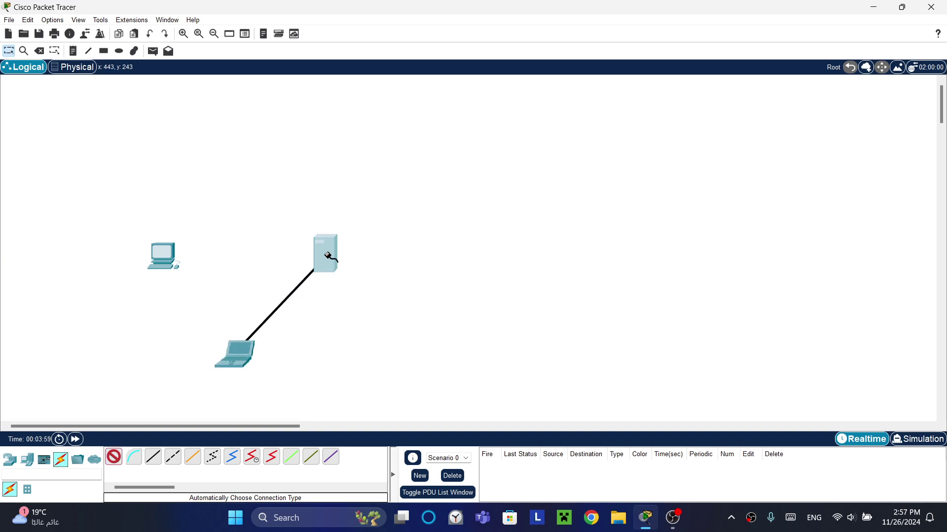
click(328, 254)
mouse_move(237, 369)
mouse_down()
mouse_move(344, 384)
mouse_move(327, 385)
mouse_up()
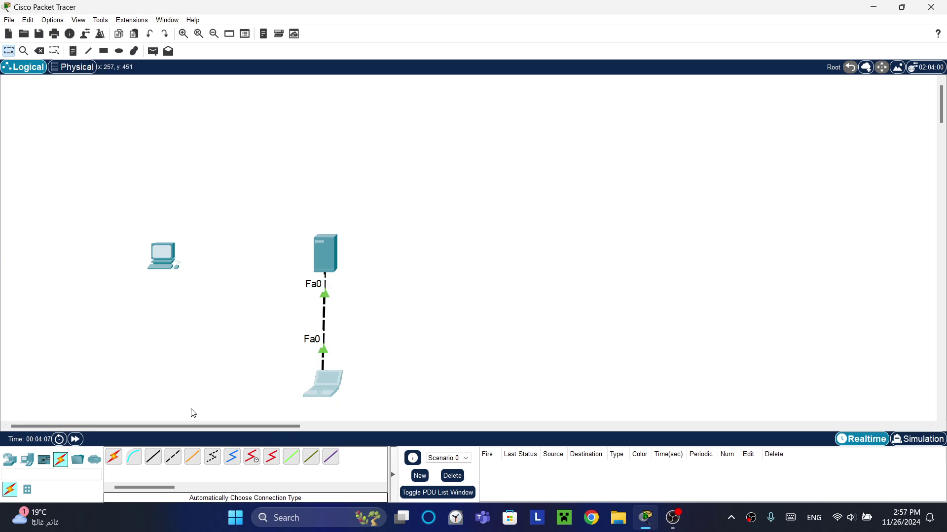
Move the PC down beside the laptop and place a 2960 IOS15 switch above it, near the server
click(9, 460)
drag(158, 266, 227, 400)
click(27, 489)
click(114, 457)
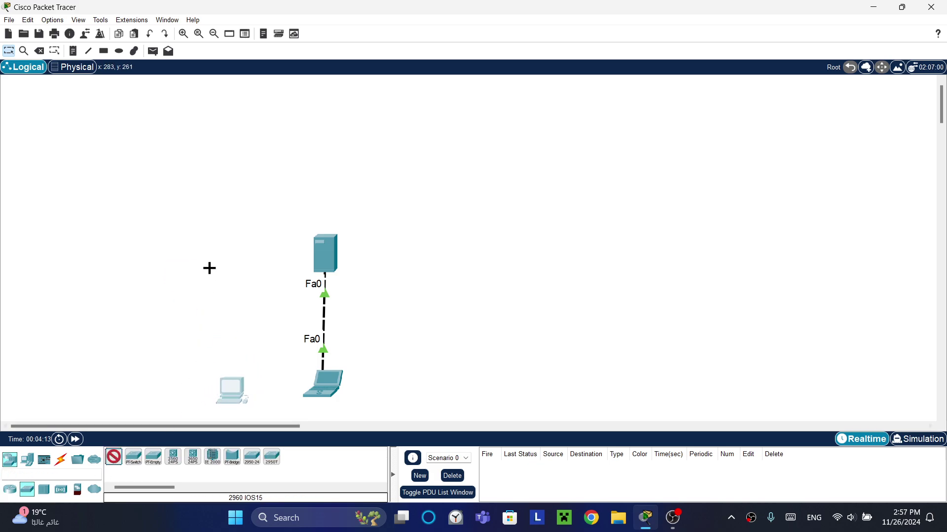
click(239, 247)
Cable the PC to the switch with an automatically chosen connection type and line the switch up above the PC
click(60, 460)
click(113, 457)
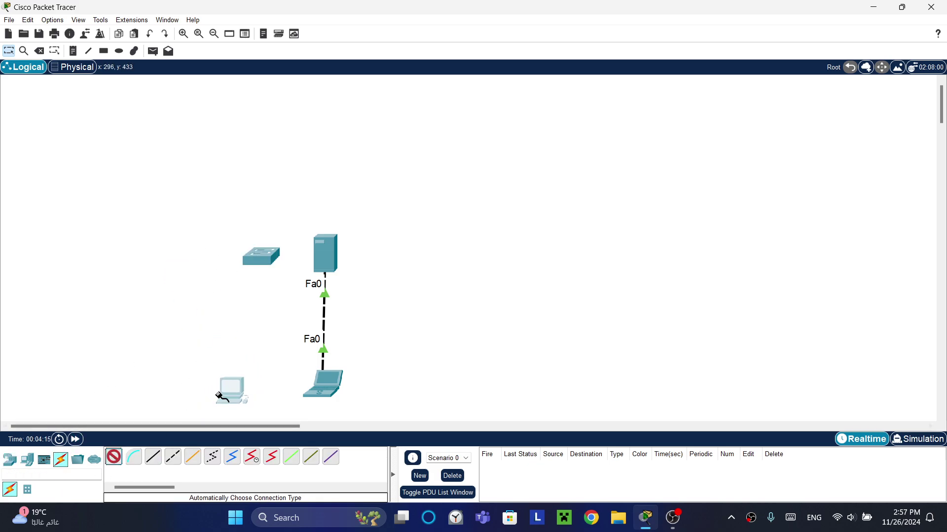
click(231, 390)
click(244, 246)
drag(261, 264, 238, 256)
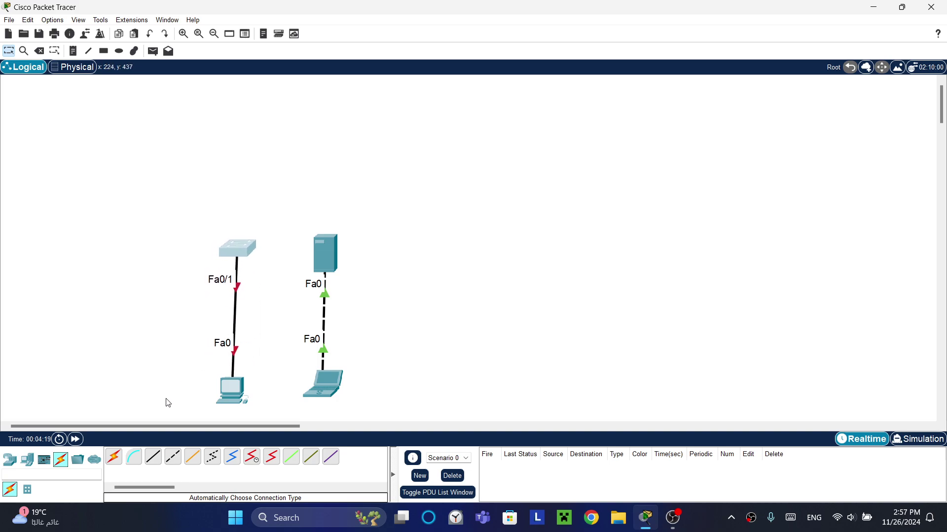
Look through the devices in the miscellaneous and multiuser connection categories
click(78, 460)
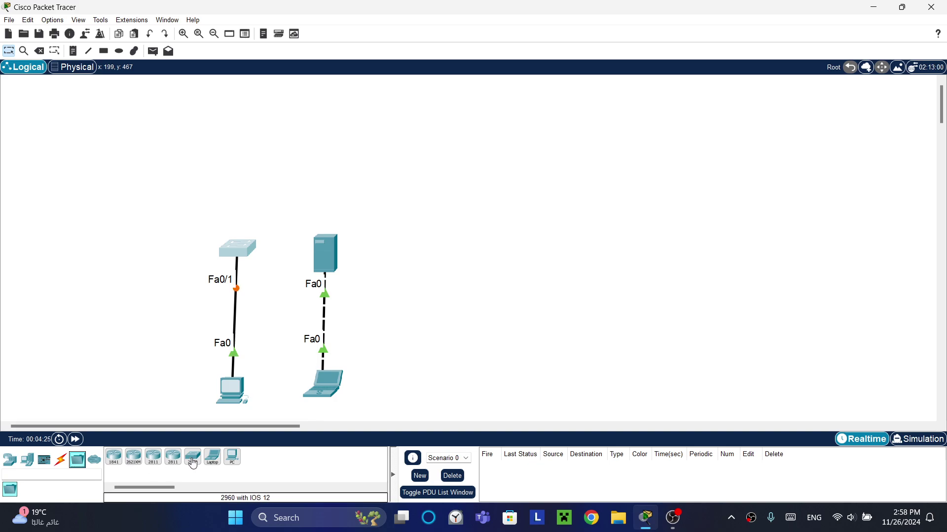
click(94, 460)
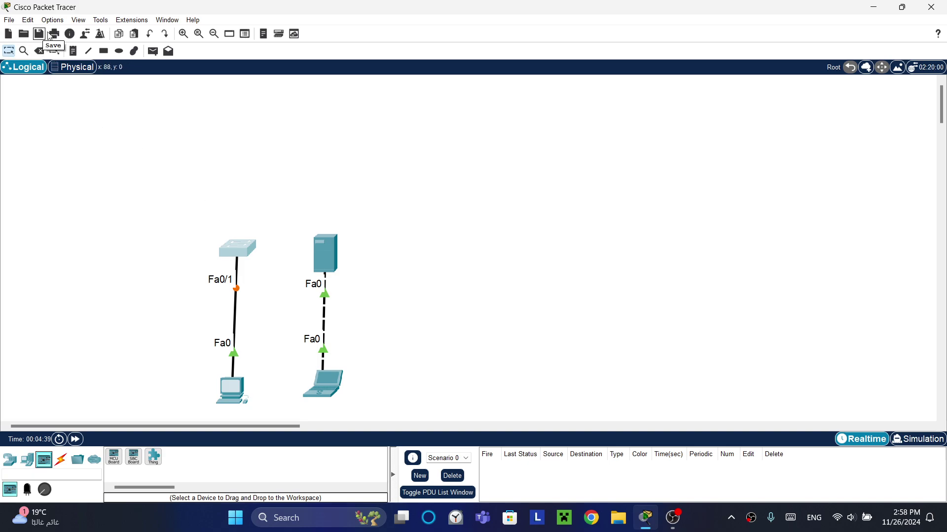
Set the network description to "This is my switch" and reopen it to check the saved text
click(70, 35)
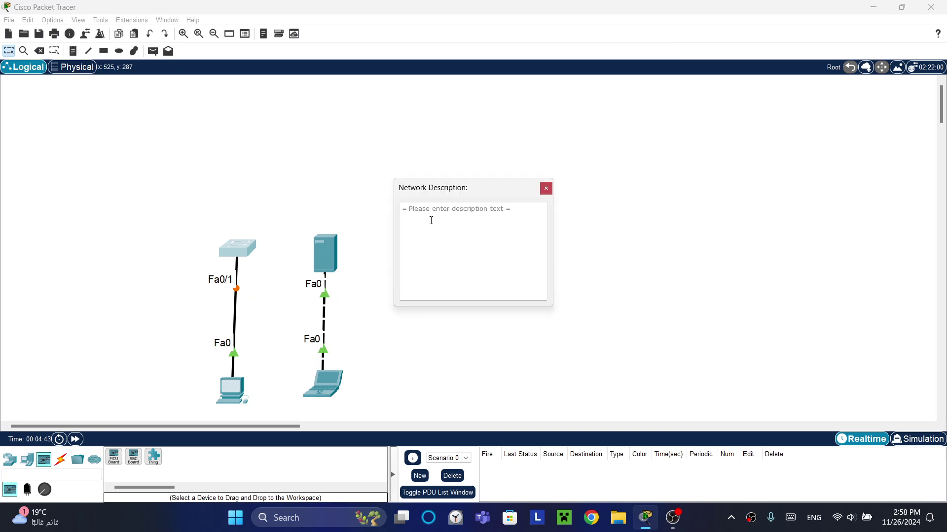
click(546, 188)
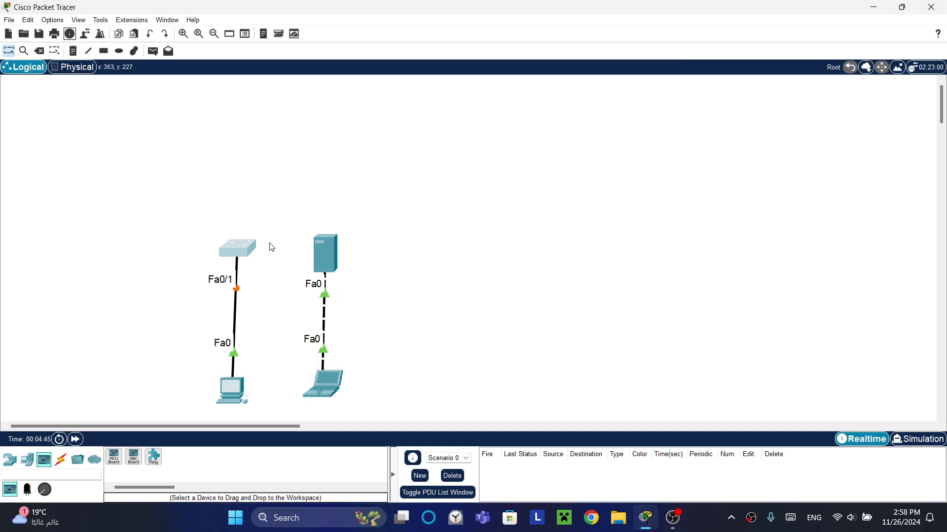
click(70, 34)
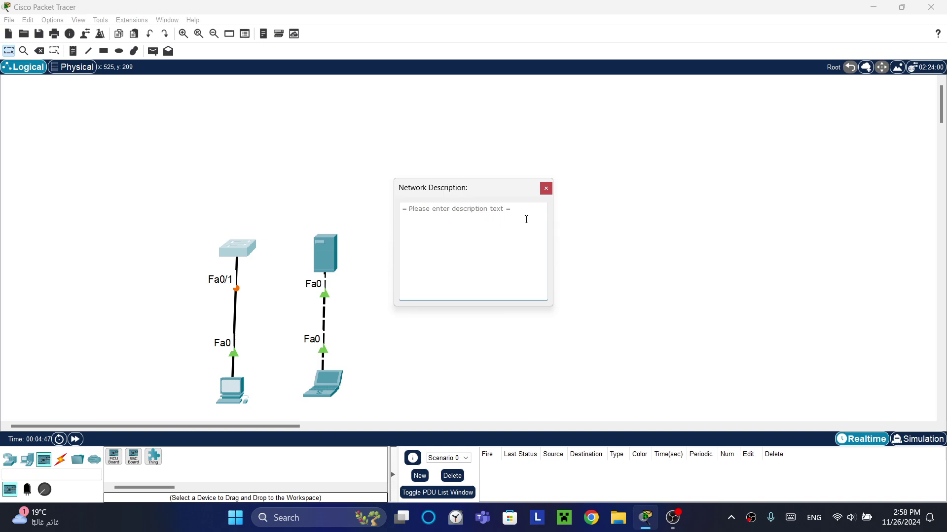
text(sT)
key(BackSpace)
key(BackSpace)
text(This is my switch)
click(546, 188)
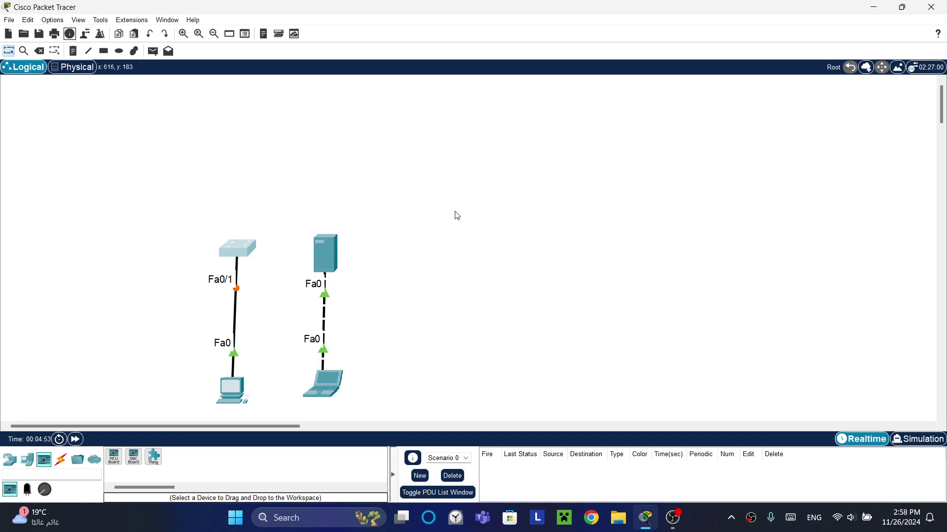
click(83, 38)
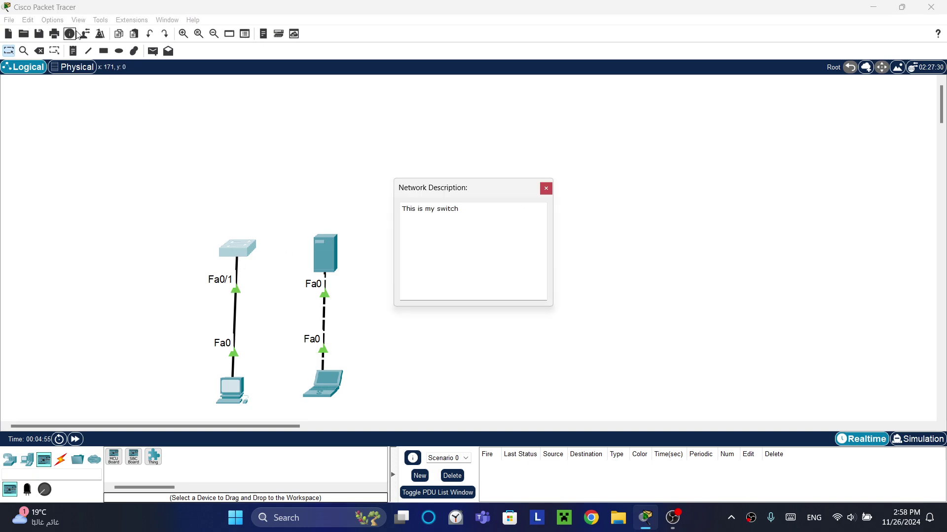
click(546, 188)
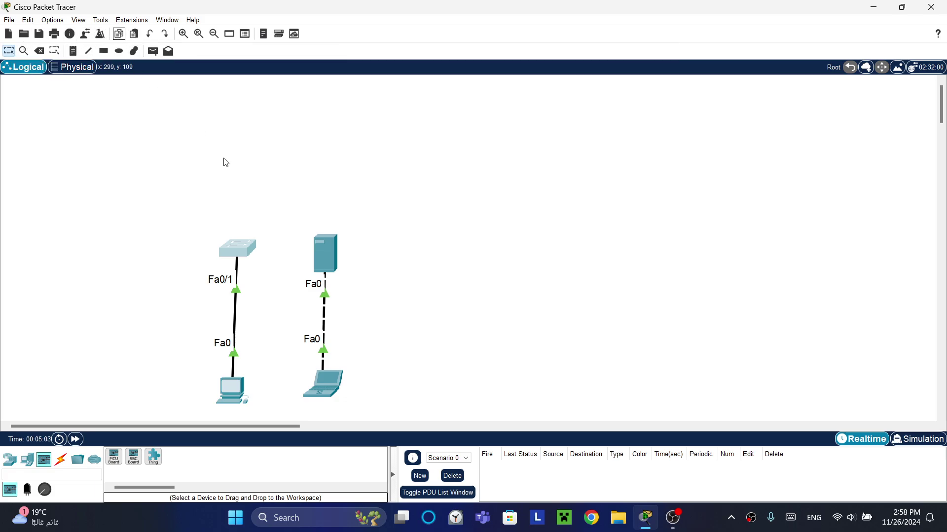
View the switch's physical device window, and undo and redo the cable between the switch and the PC
double_click(229, 247)
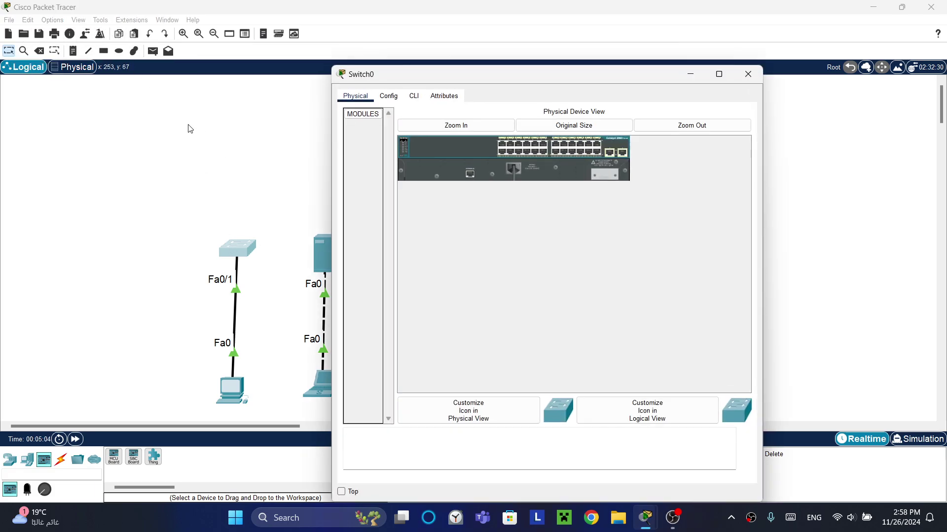
click(748, 74)
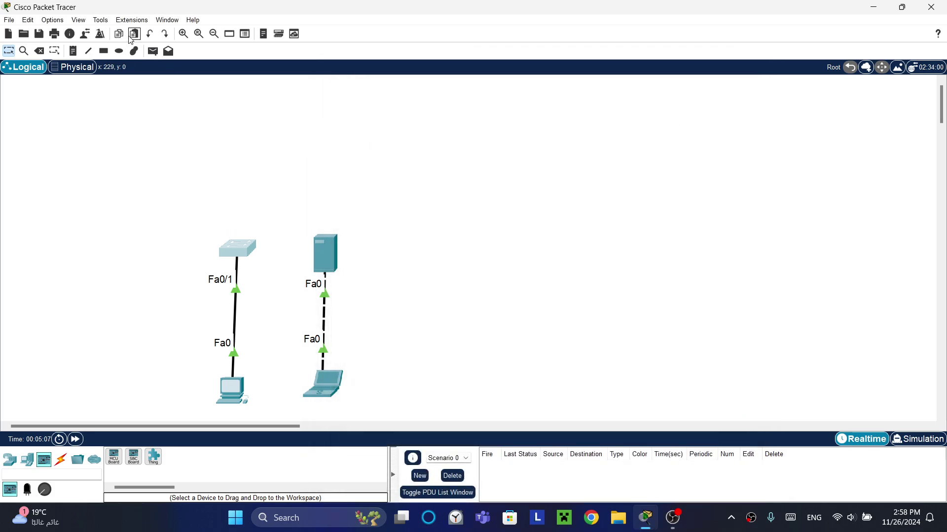
click(151, 35)
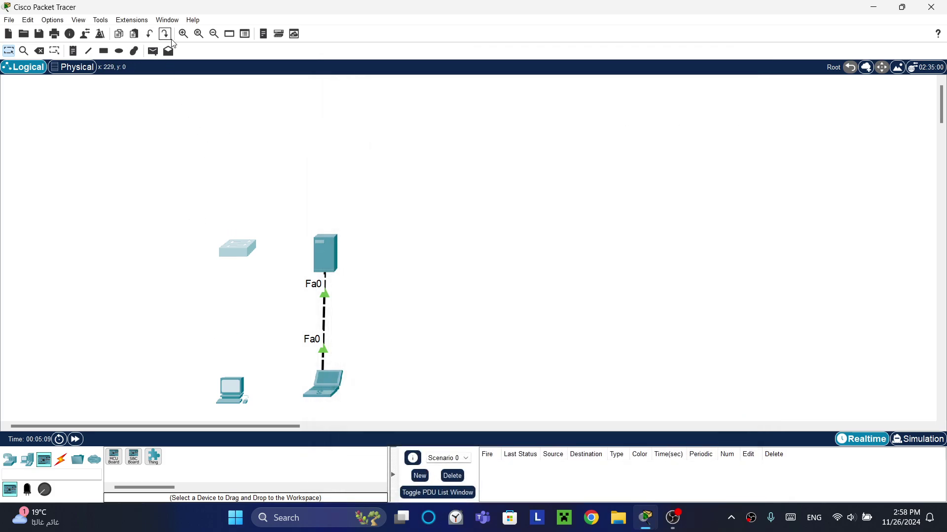
click(165, 33)
Try out enlarging the workspace view and resetting its zoom to the default size
click(183, 35)
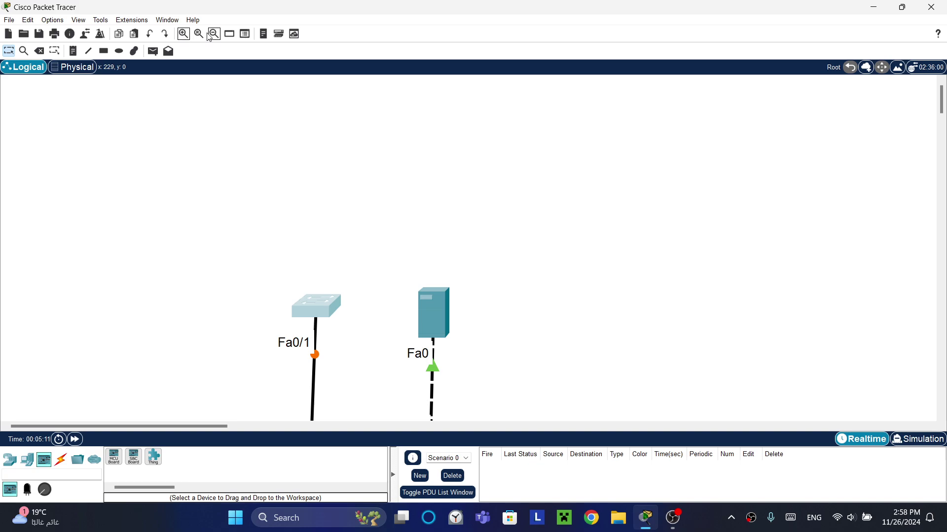
click(197, 35)
click(198, 35)
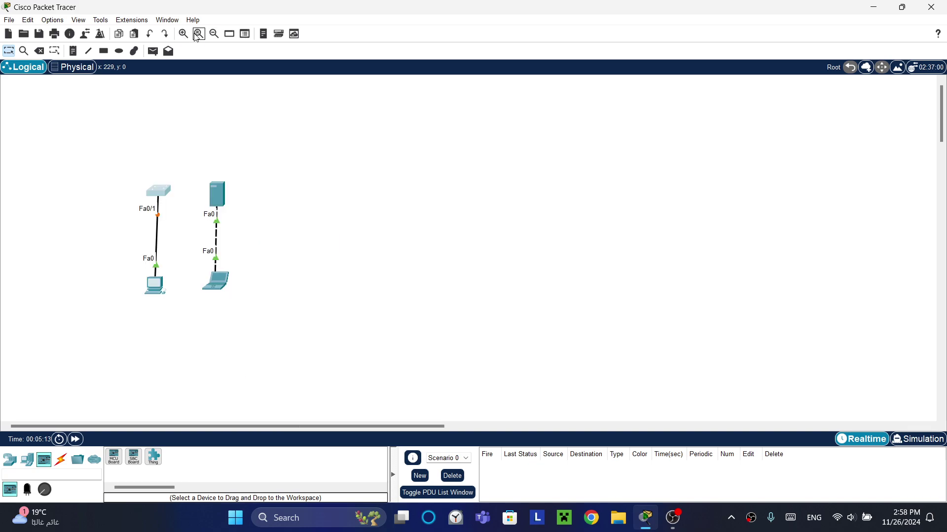
click(183, 34)
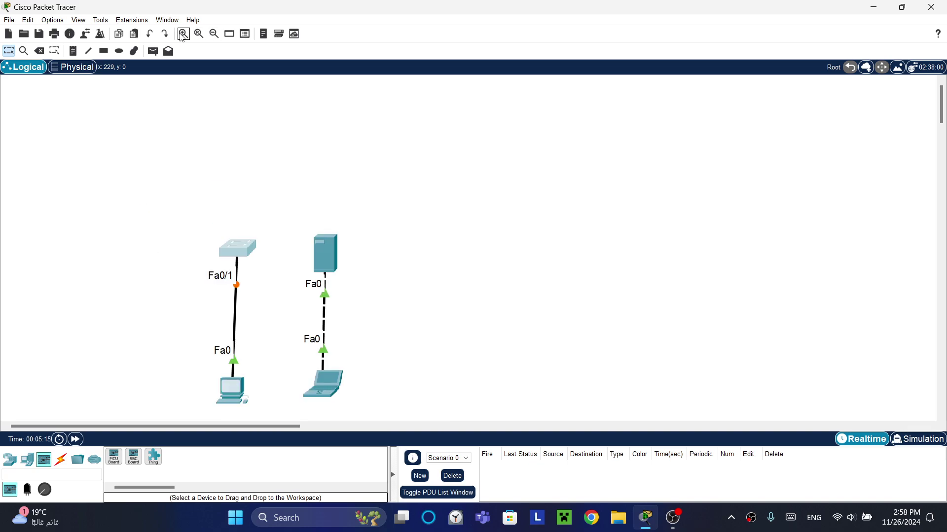
click(196, 34)
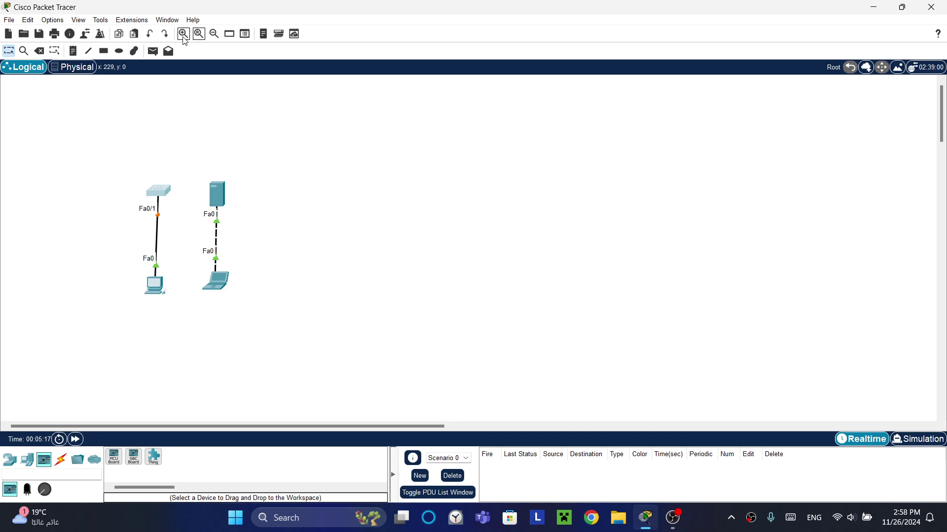
Examine the topology in the Viewport window, comparing its contents and workspace views at a larger window size
click(233, 37)
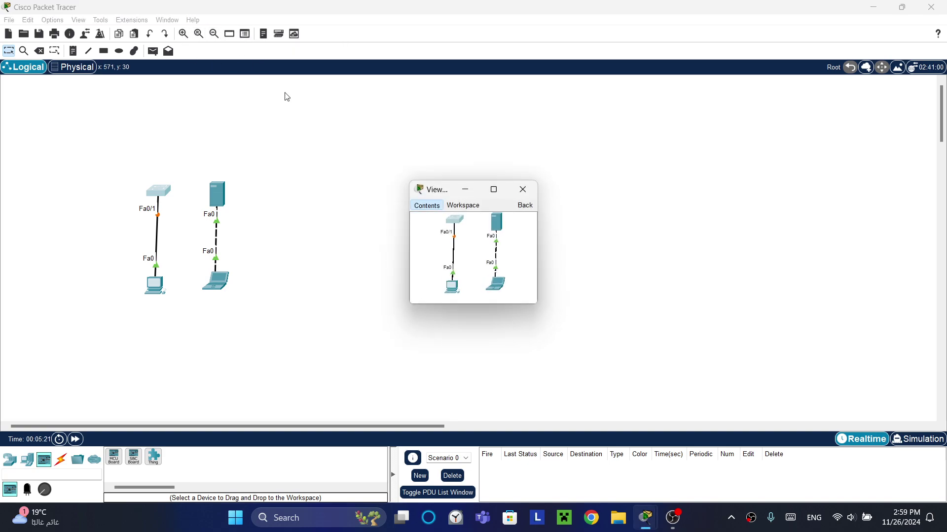
click(474, 207)
click(427, 205)
drag(537, 304, 694, 418)
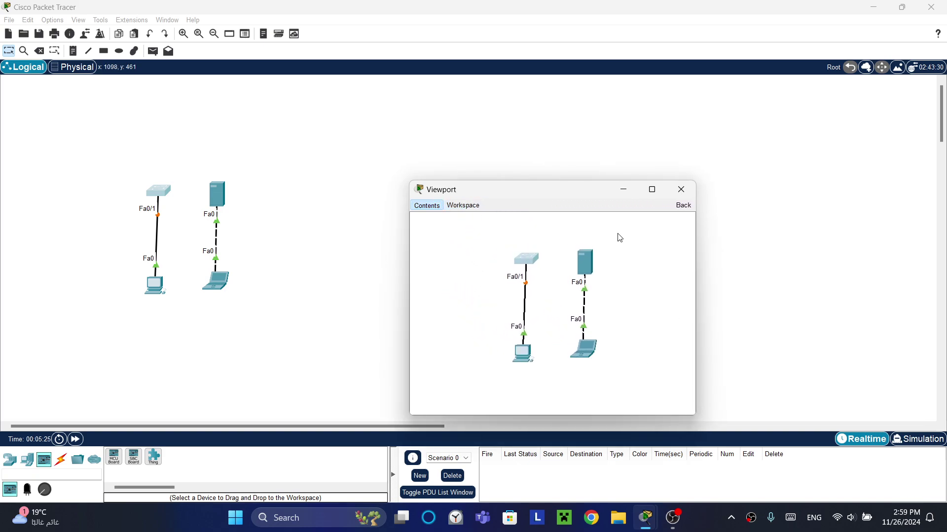
click(681, 189)
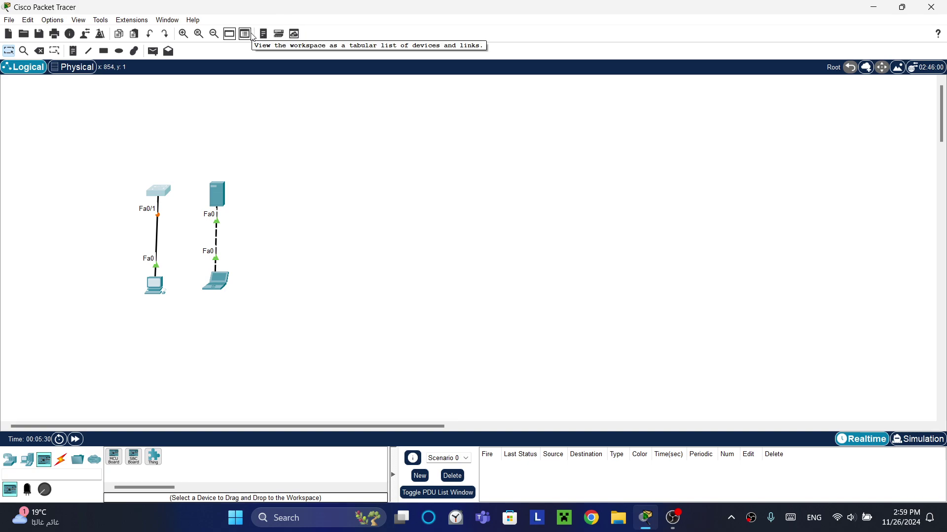
Open the IOS Command Log, reposition it to inspect its columns, and close it
click(258, 36)
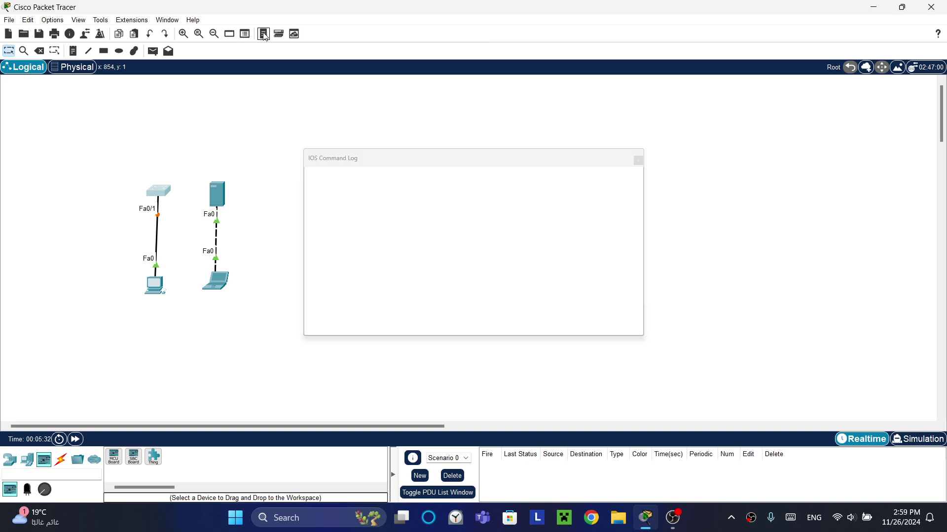
drag(380, 167, 273, 108)
drag(406, 113, 458, 140)
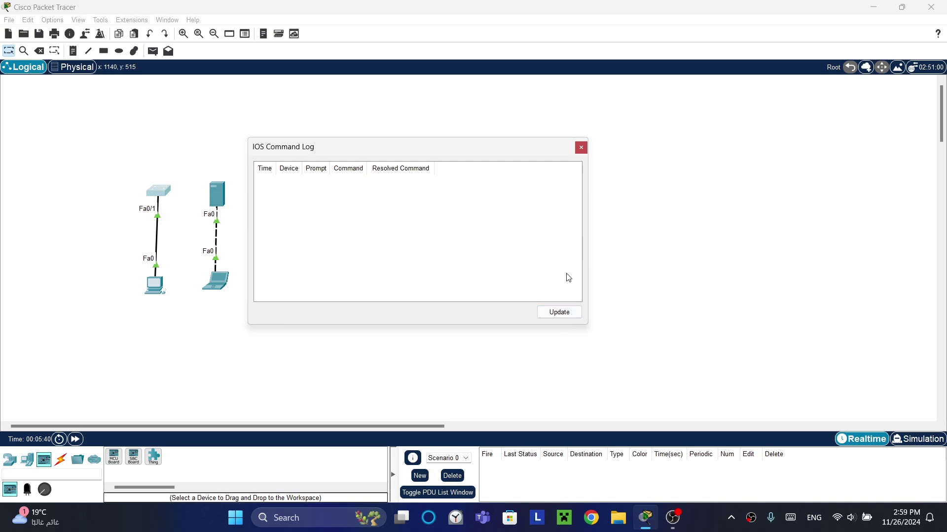
click(581, 149)
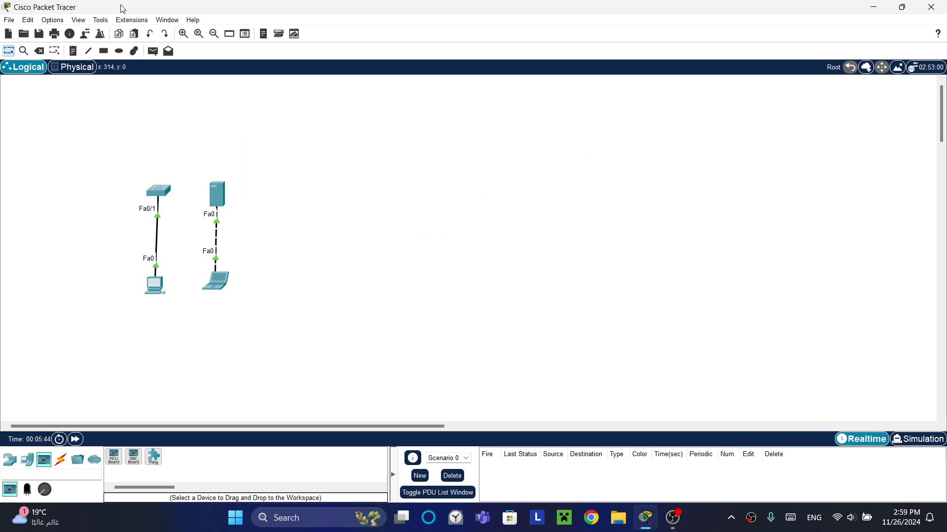
Select all four connected devices and move them together toward the left side of the workspace
click(184, 33)
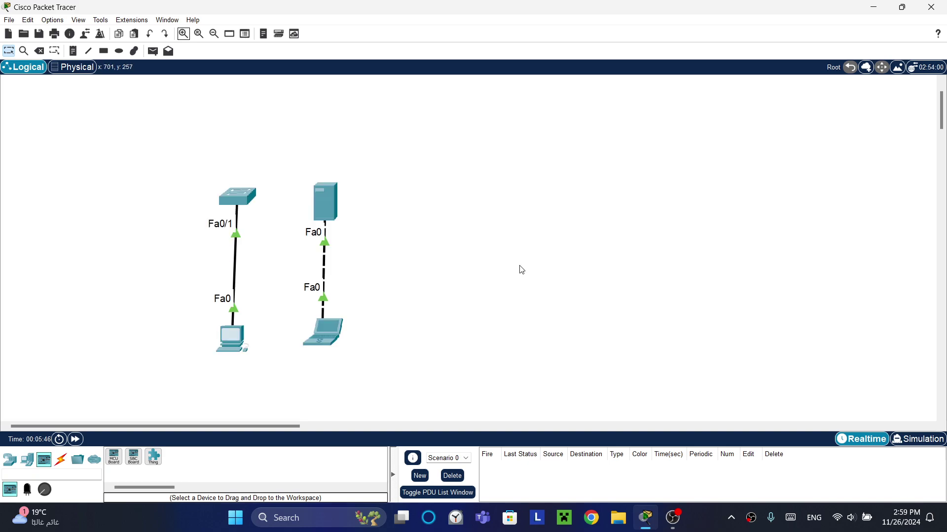
drag(405, 354, 190, 121)
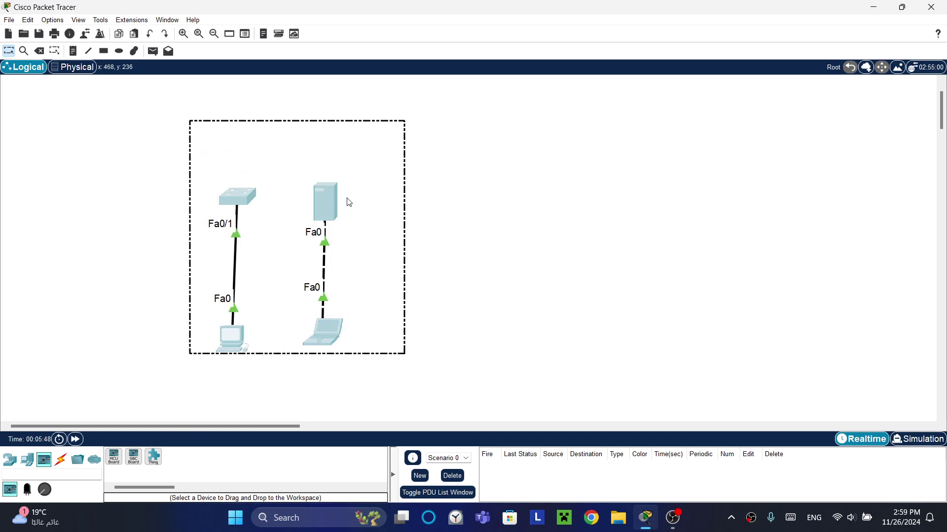
drag(349, 202, 235, 203)
Place a second PC in the empty workspace to the right of the laptop
click(33, 464)
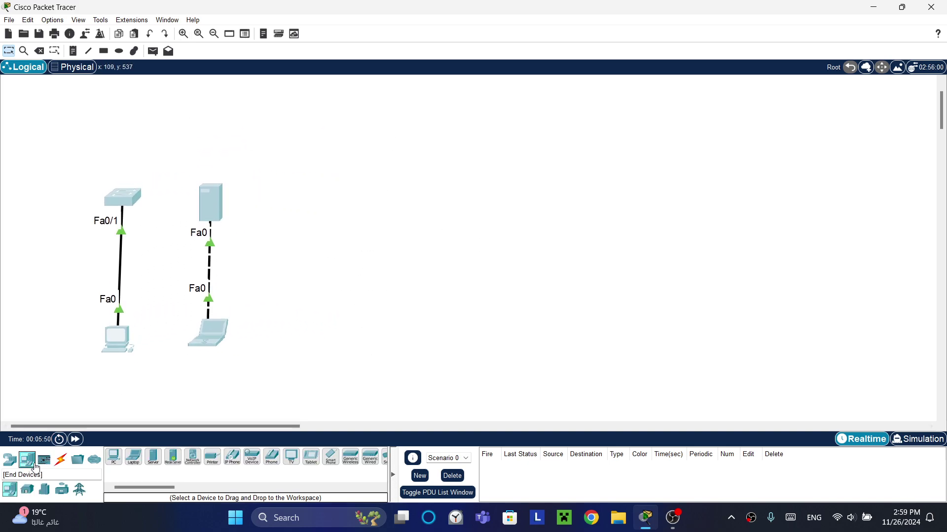
click(10, 459)
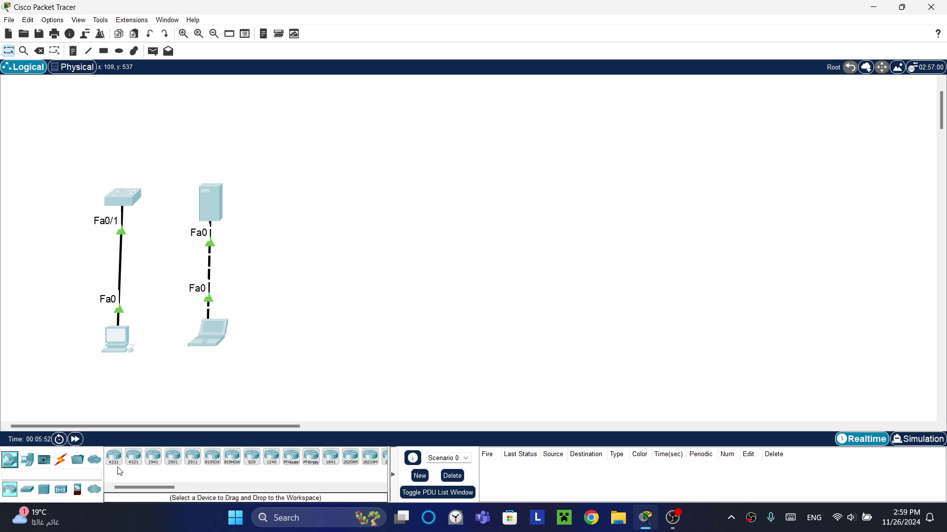
click(27, 460)
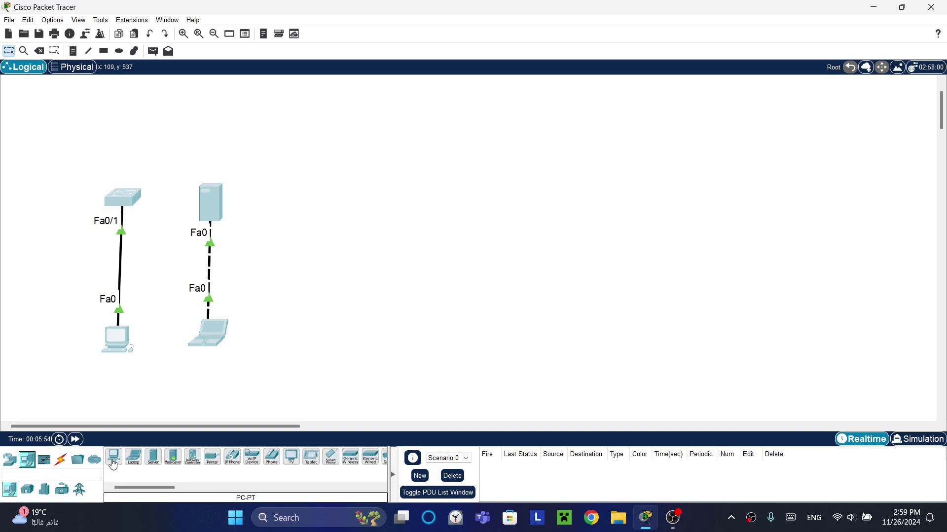
click(113, 464)
click(375, 331)
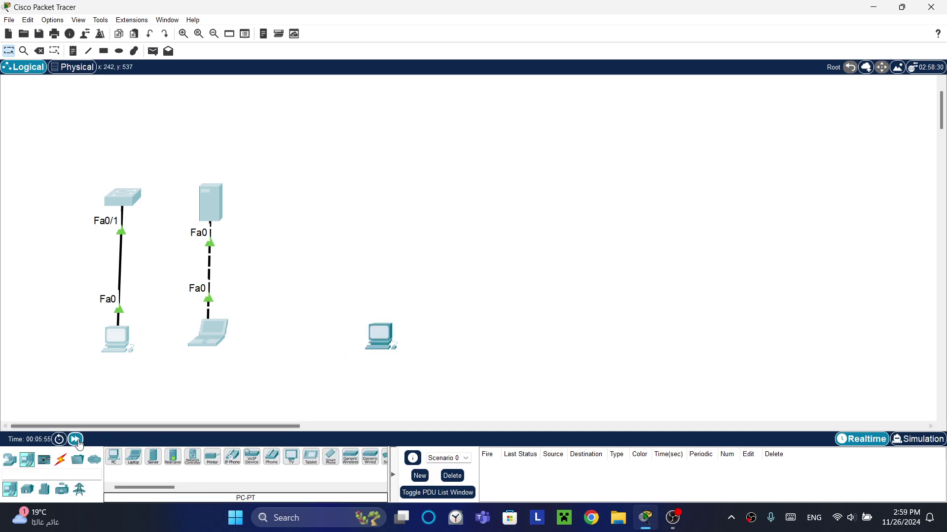
Place a 1941 router in the workspace above the newly added PC
click(12, 462)
click(152, 457)
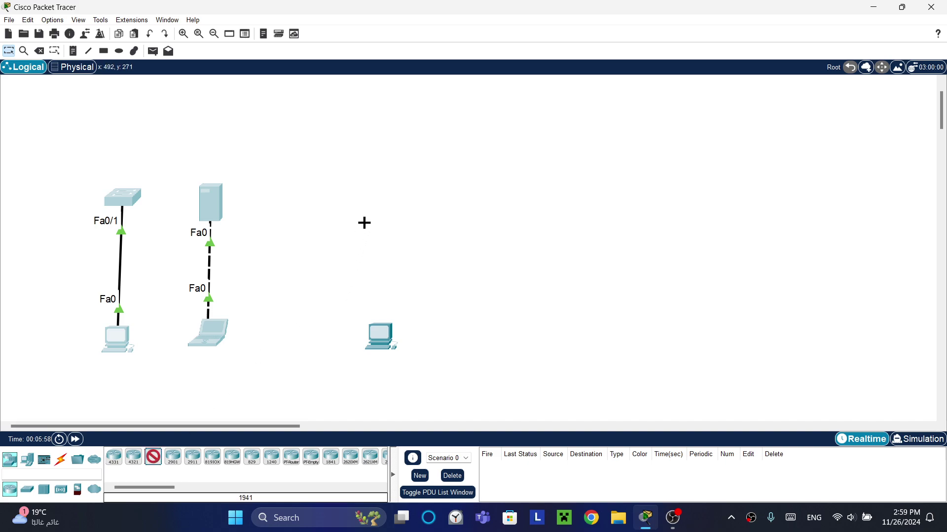
click(377, 150)
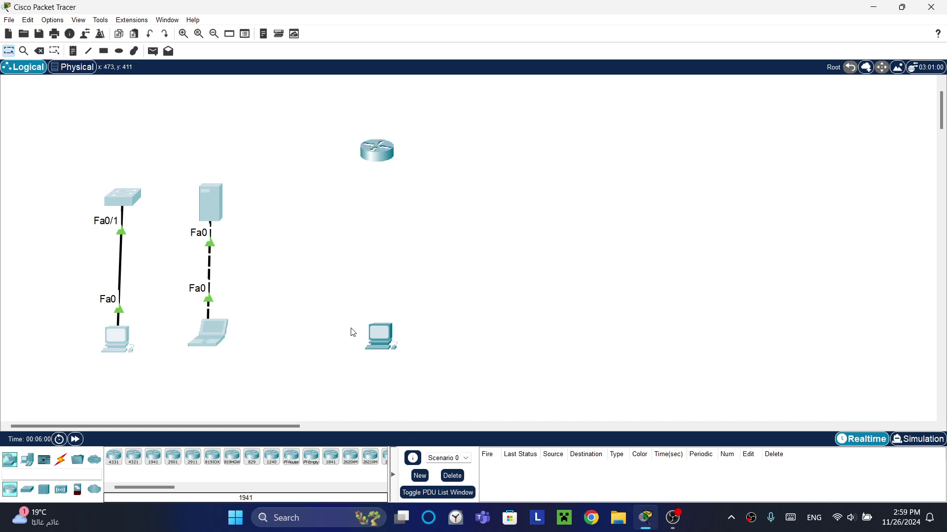
Move the second PC slightly closer to the router, then view the IOS Command Log and close it
drag(370, 351, 364, 334)
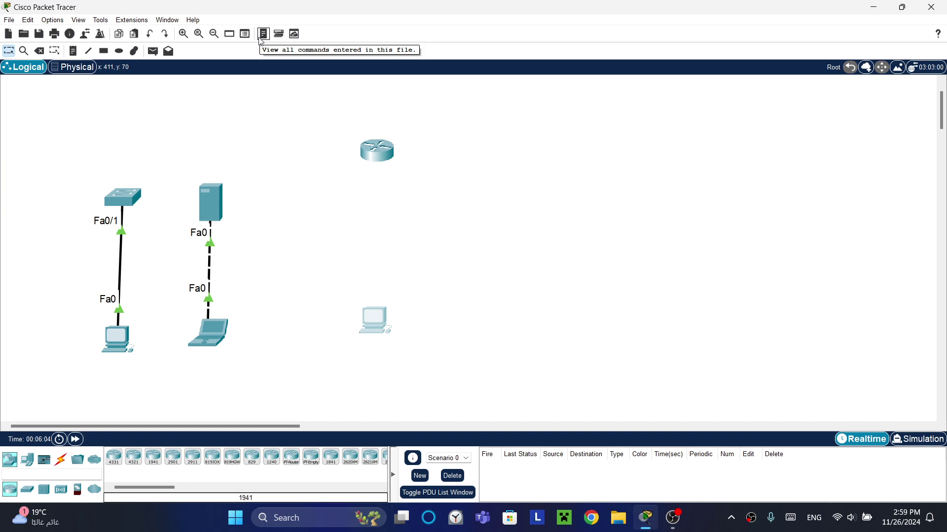
click(263, 34)
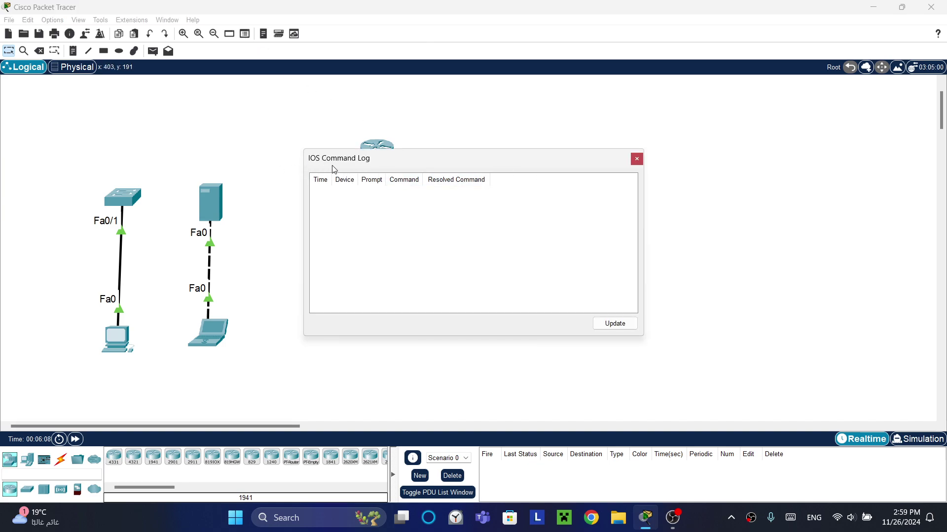
click(638, 162)
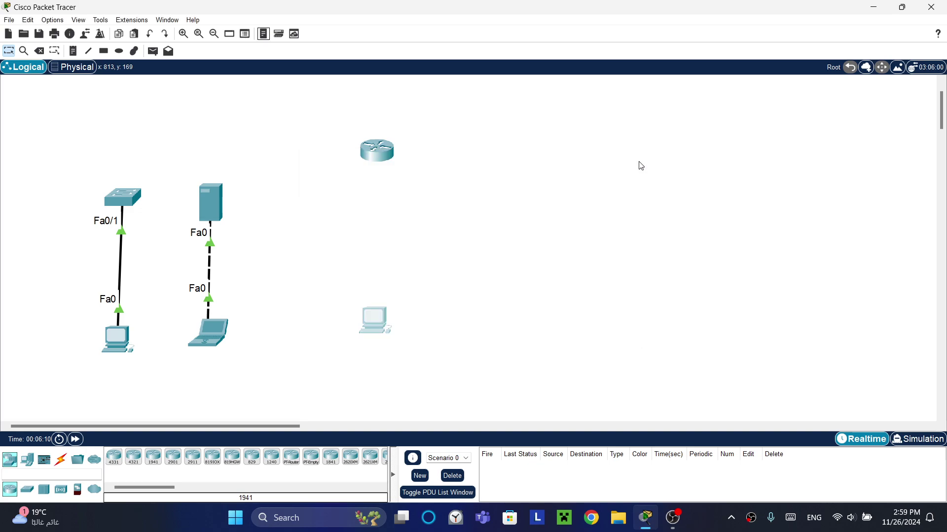
Connect the second PC to the 1941 router with the automatically chosen connection type and nudge the PC upward
click(60, 460)
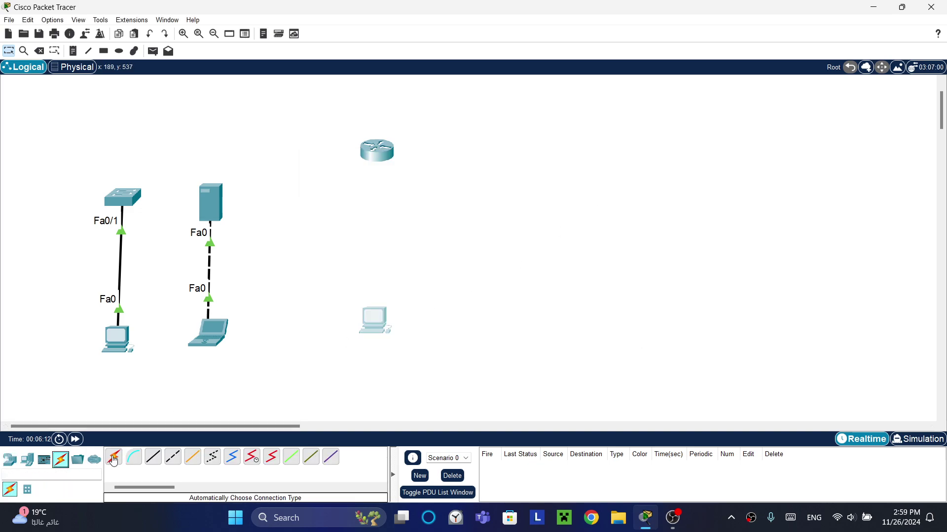
click(113, 457)
click(373, 328)
click(382, 162)
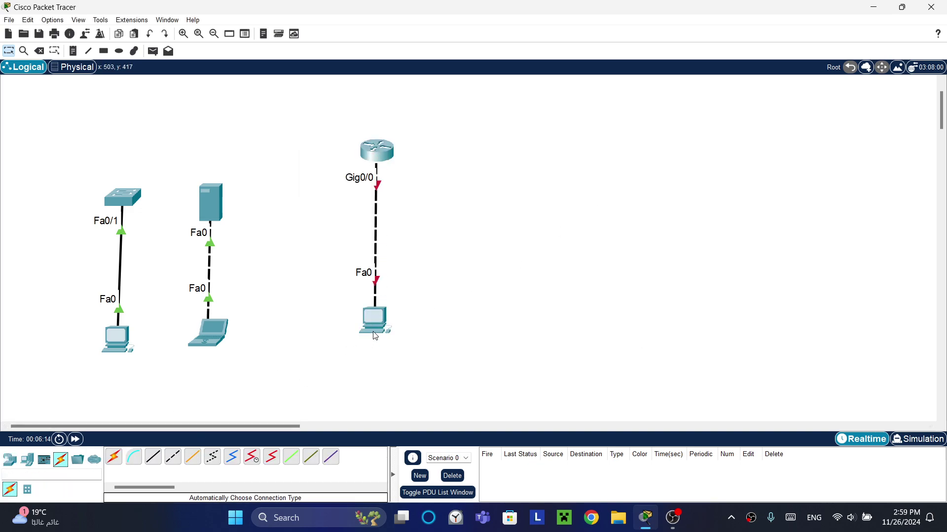
drag(375, 337, 374, 327)
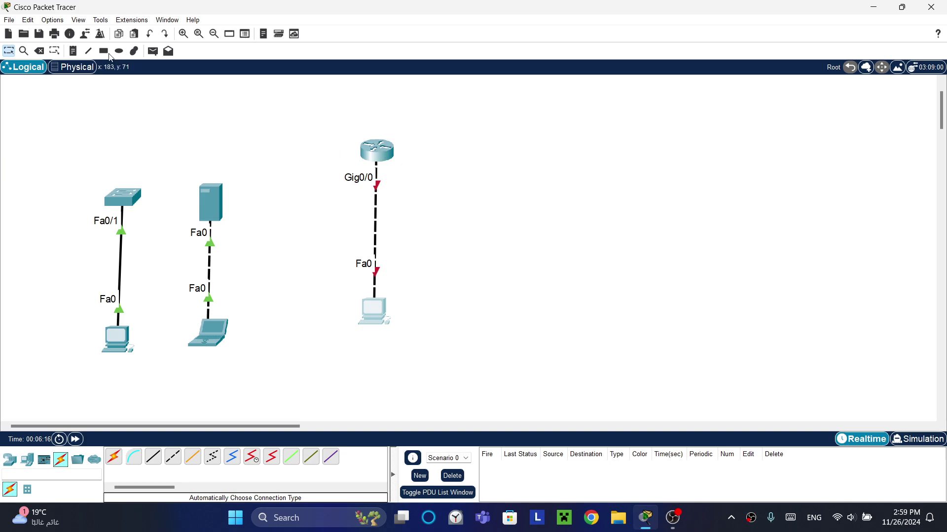
Keep the second PC in the workspace and delete the 1941 router above it
key(Delete)
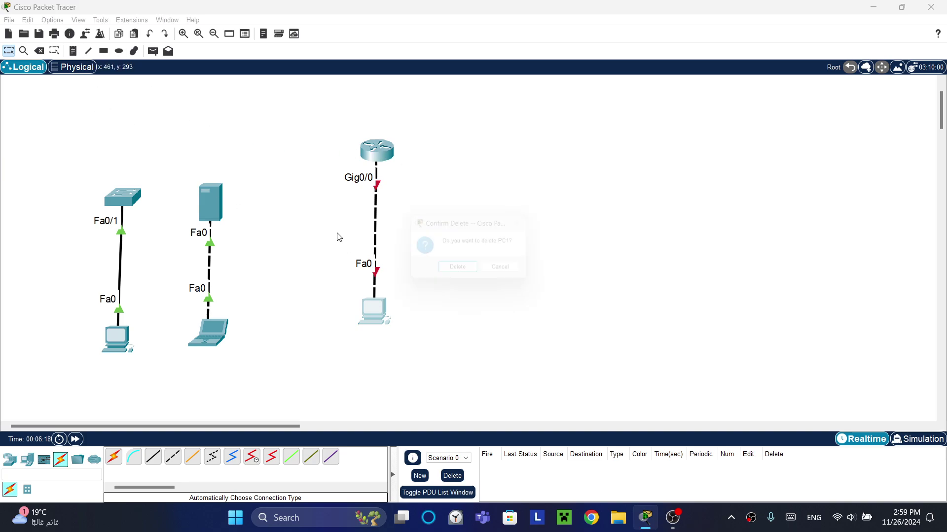
click(502, 272)
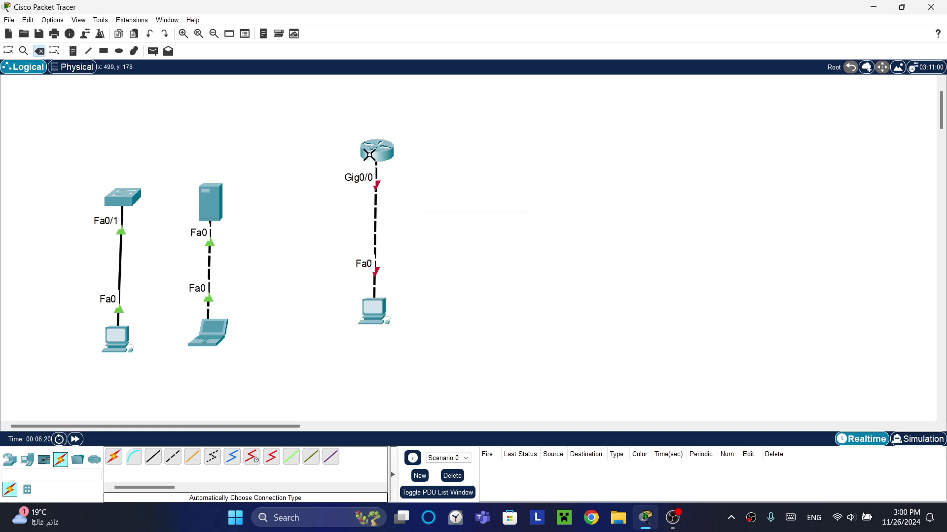
click(380, 157)
key(Delete)
click(457, 272)
Place a 2960 switch in the workspace above the second PC
click(9, 459)
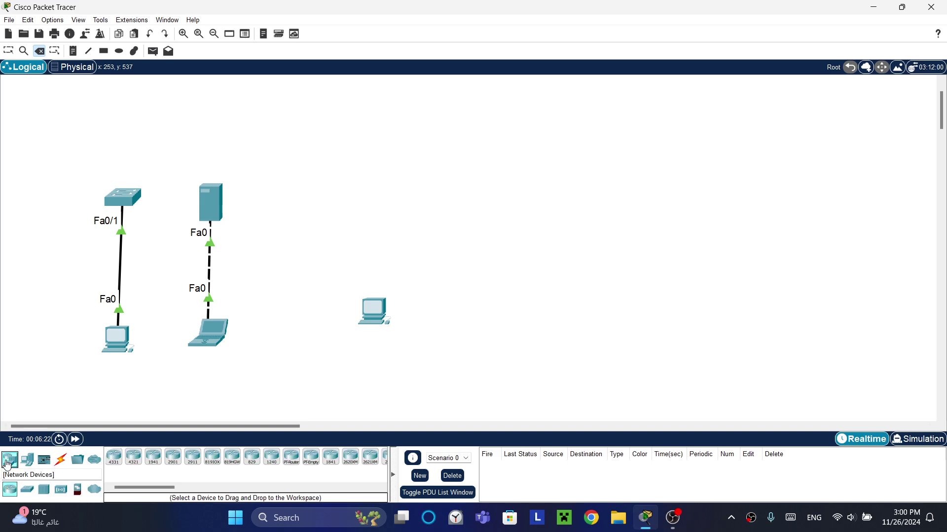
click(27, 490)
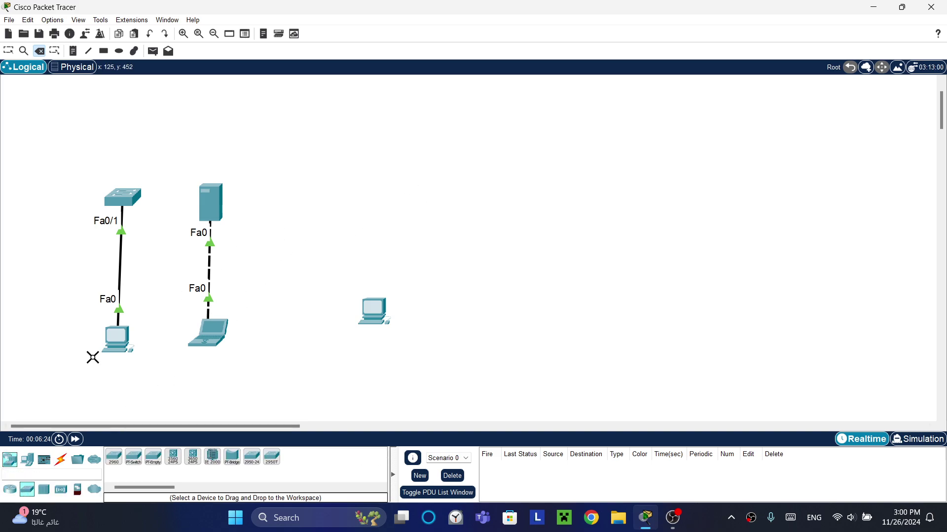
click(114, 457)
click(377, 185)
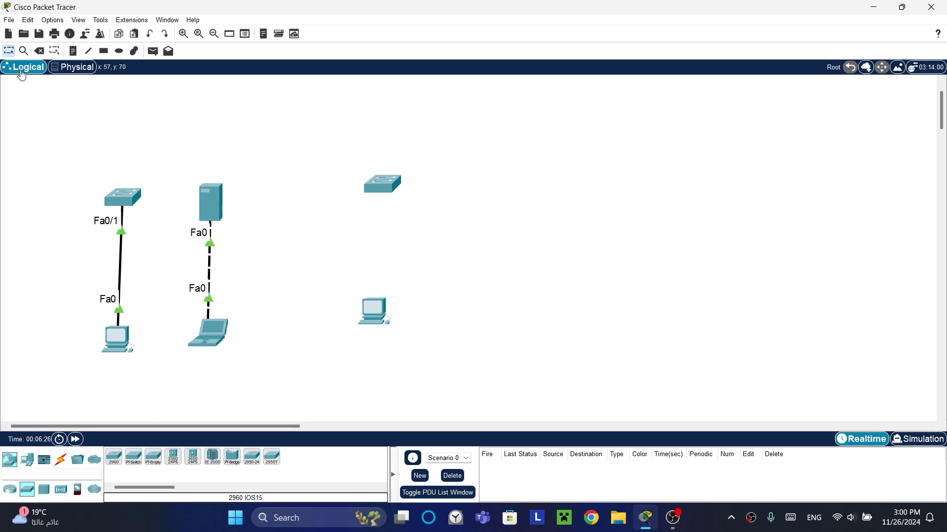
Connect the second PC to the new 2960 switch using the automatically chosen connection type
click(61, 460)
click(114, 457)
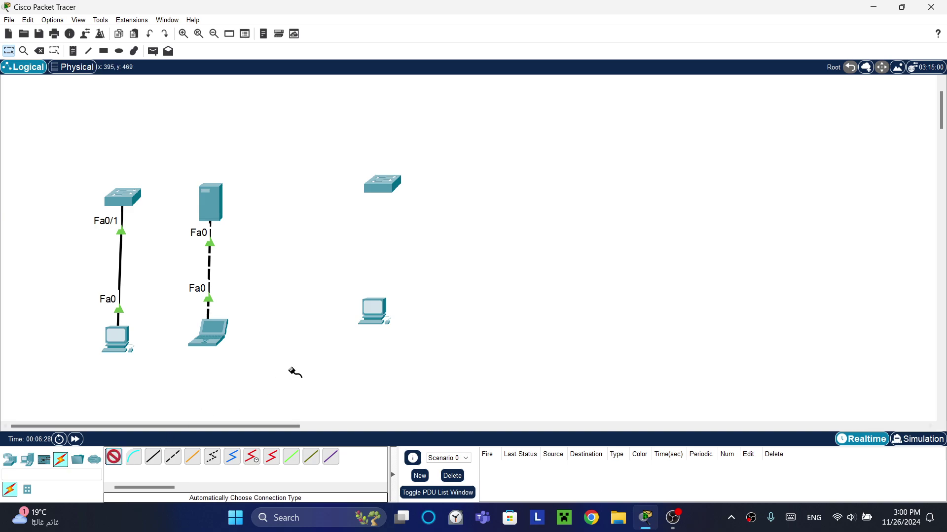
click(373, 311)
click(383, 185)
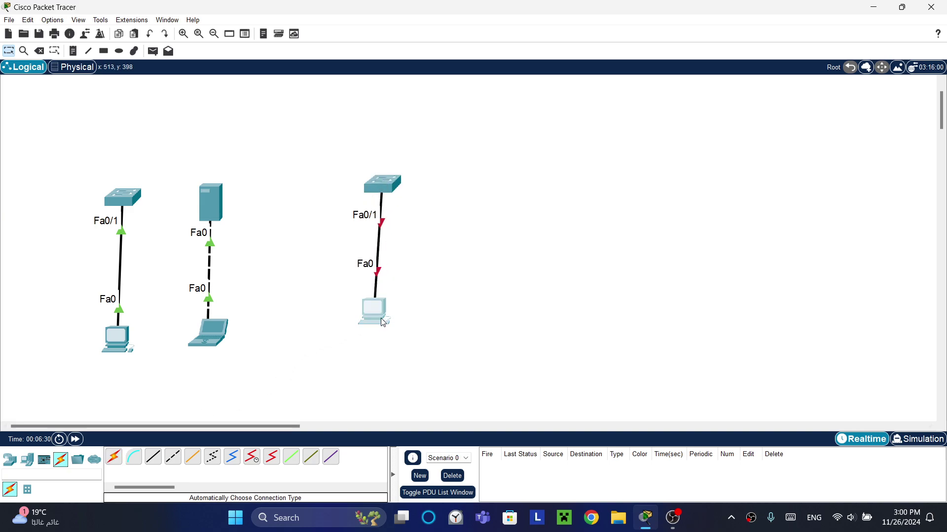
Fast-forward the simulation time and adjust the position of the PC beneath the new switch
drag(384, 323, 392, 326)
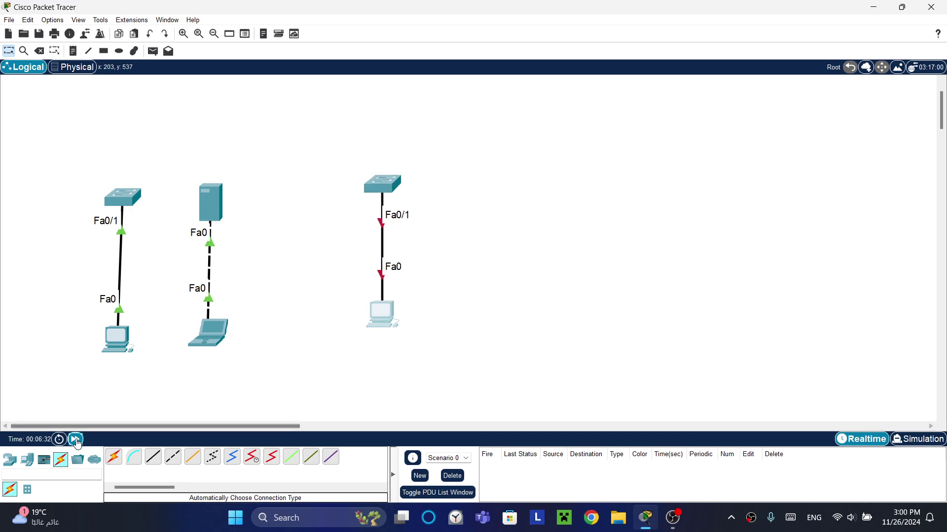
click(76, 439)
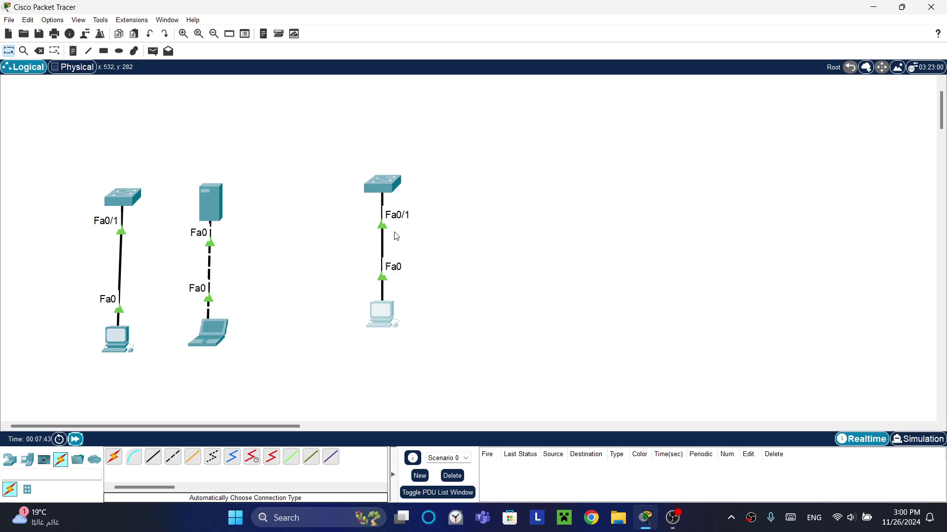
drag(381, 316, 375, 323)
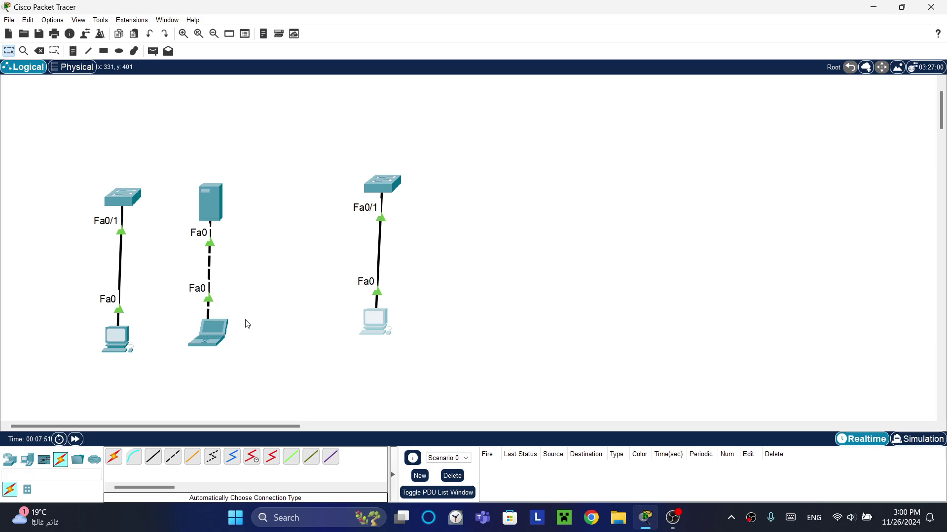
Open the command line interface of Switch1 and enter privileged EXEC mode with the en command
click(382, 183)
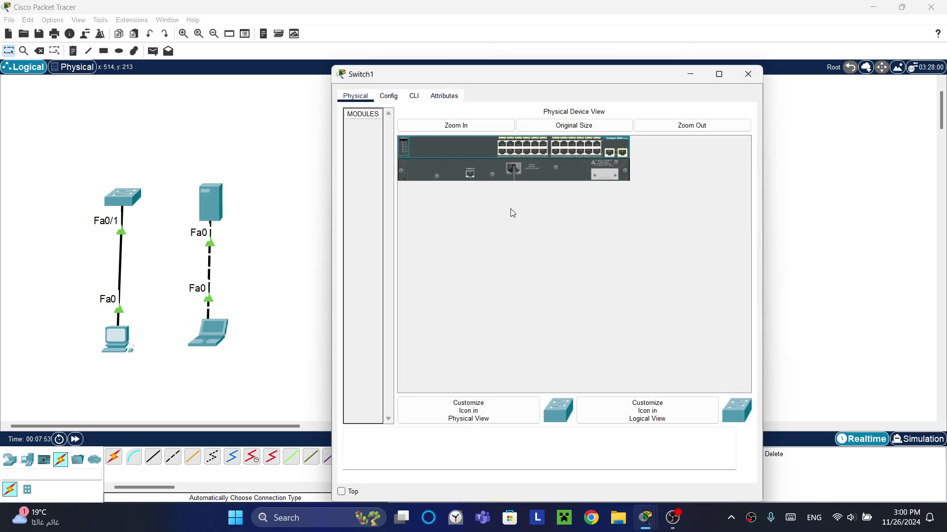
click(414, 97)
key(Return)
key(Return)
key(Return)
key(Return)
key(Return)
key(Return)
key(Return)
key(Return)
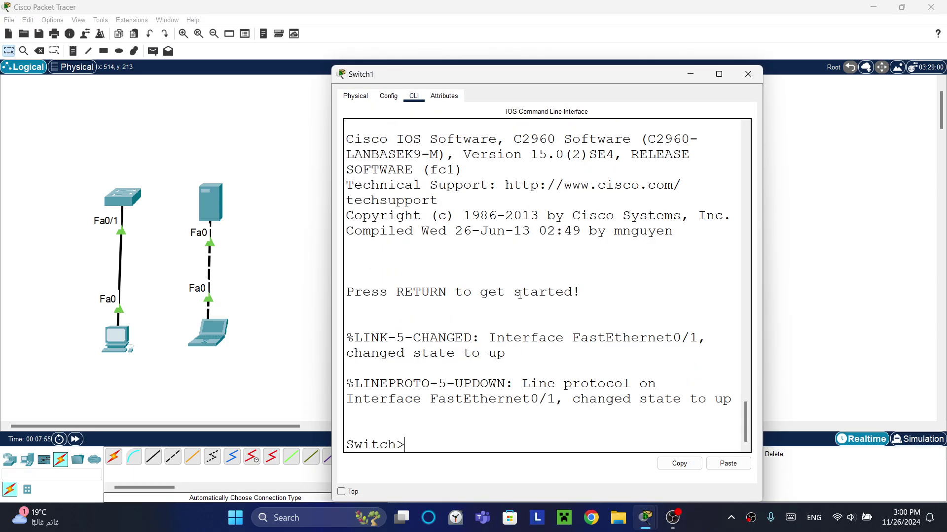
text(e)
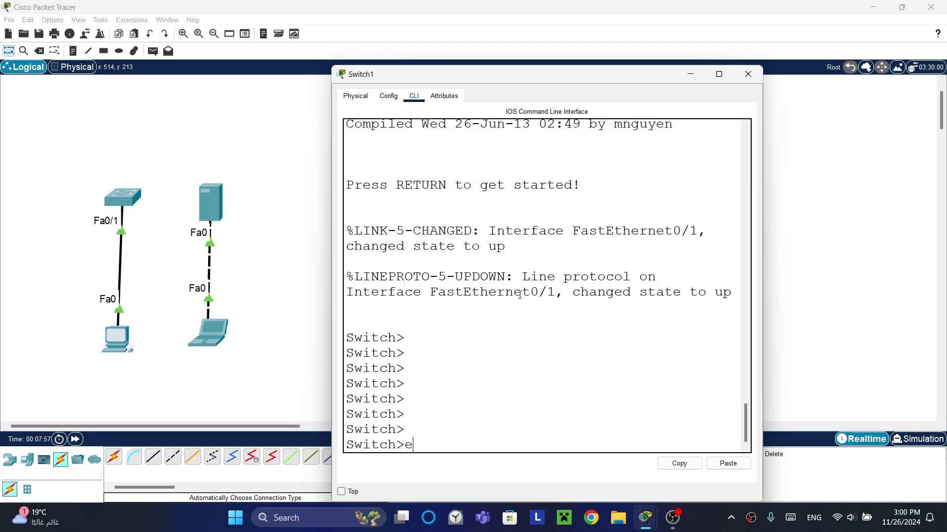
drag(600, 75, 575, 69)
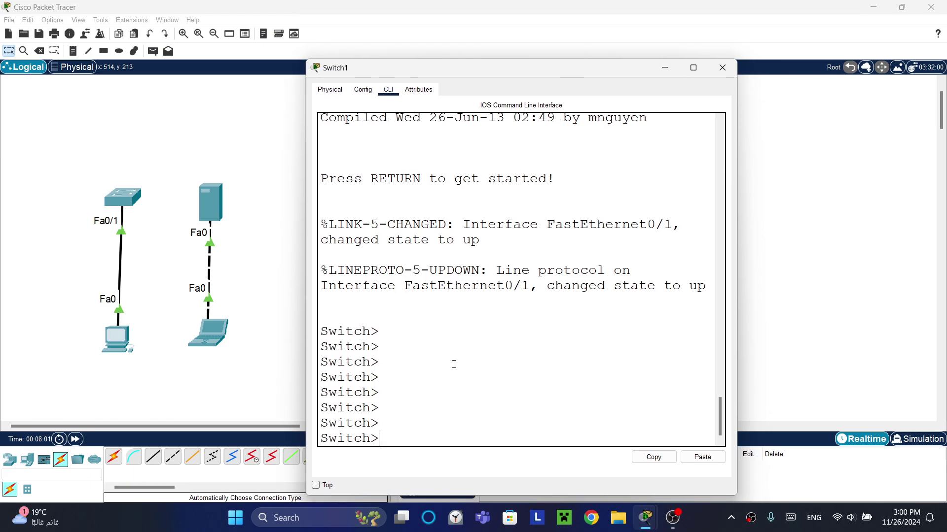
text(en)
key(Return)
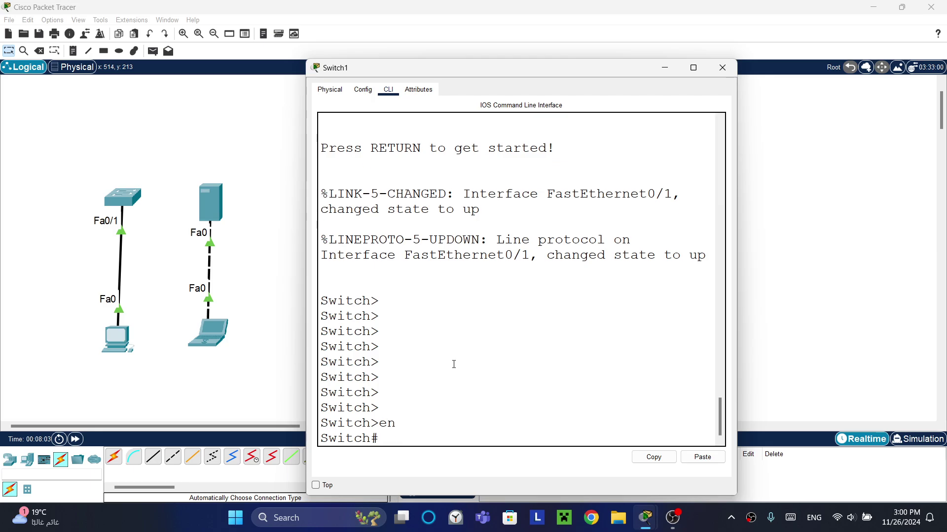
Enter global configuration mode with conf t, set the switch's hostname to S1, and close the device window
text(conf t)
key(Return)
key(Return)
key(Return)
text(h(config)#hostname S1)
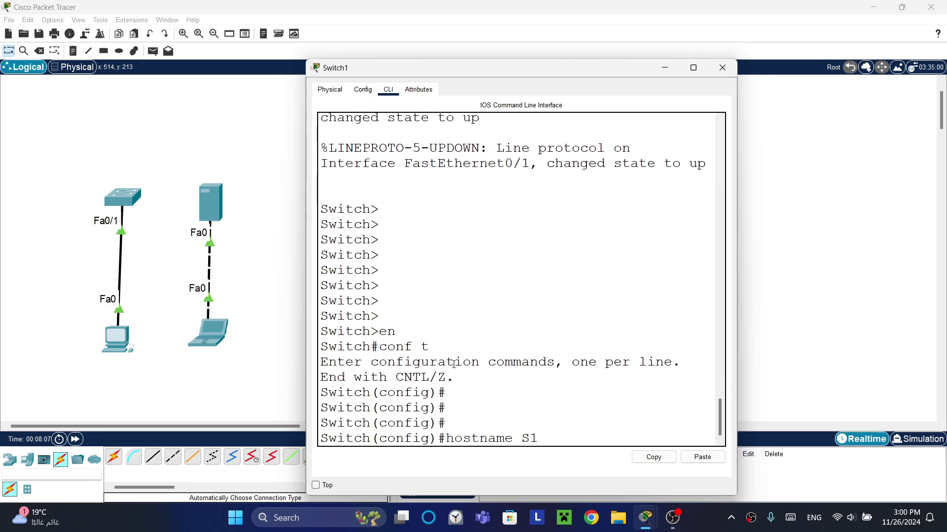
key(Return)
click(722, 68)
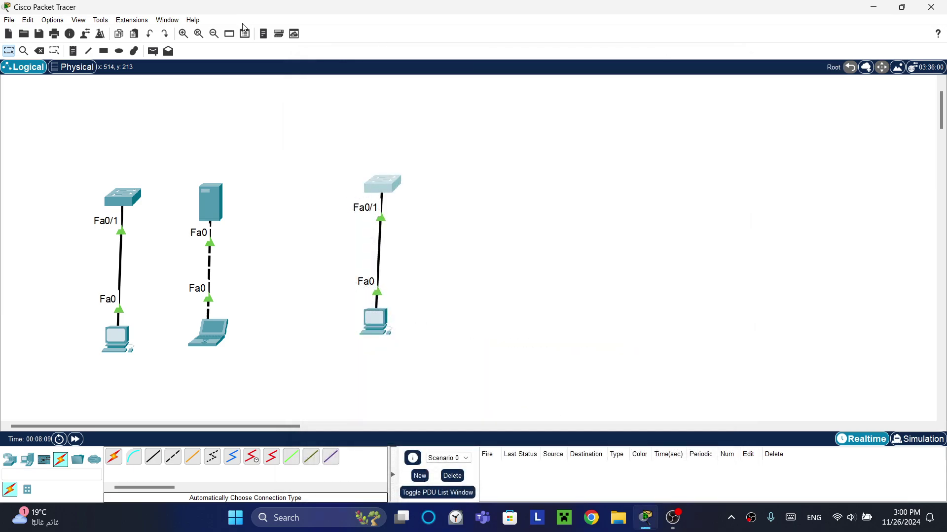
Open the IOS Command Log, move it clear of the devices, and examine the Device and Prompt entries
click(264, 34)
drag(390, 164, 125, 202)
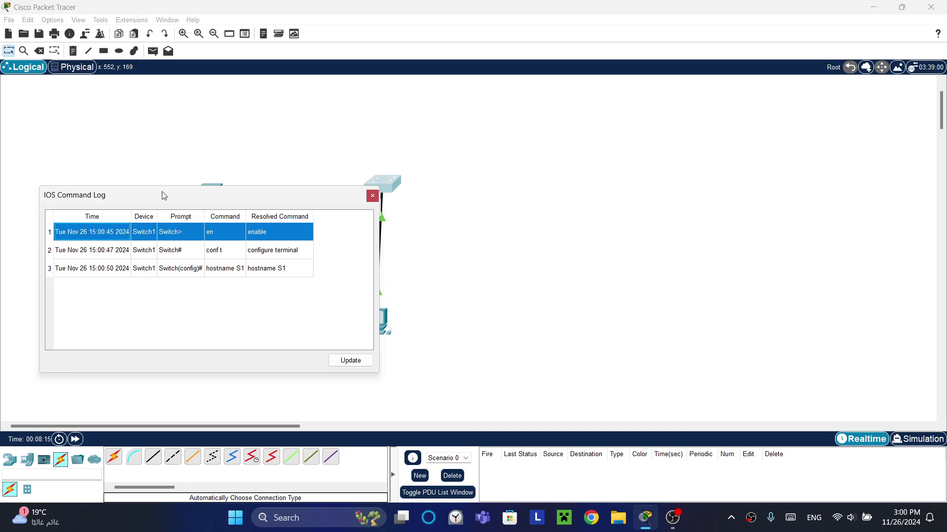
drag(286, 192, 674, 149)
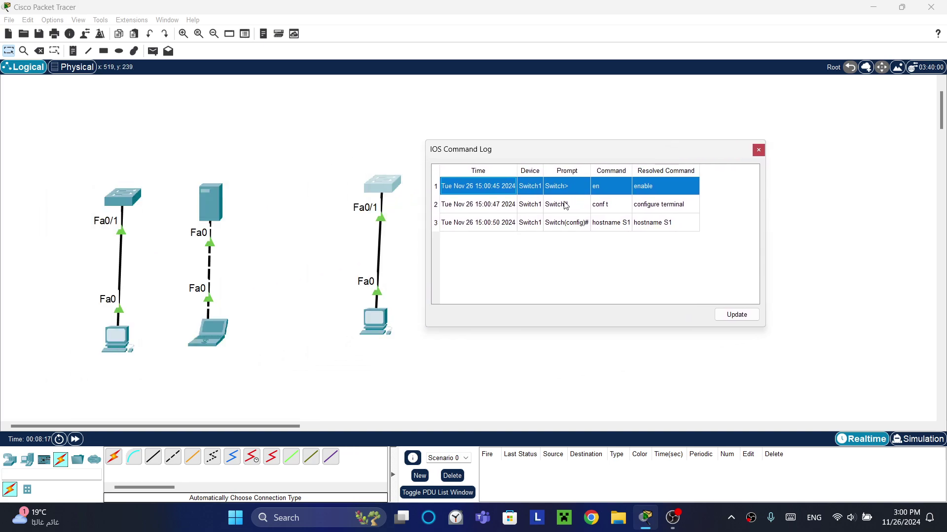
double_click(536, 190)
click(552, 269)
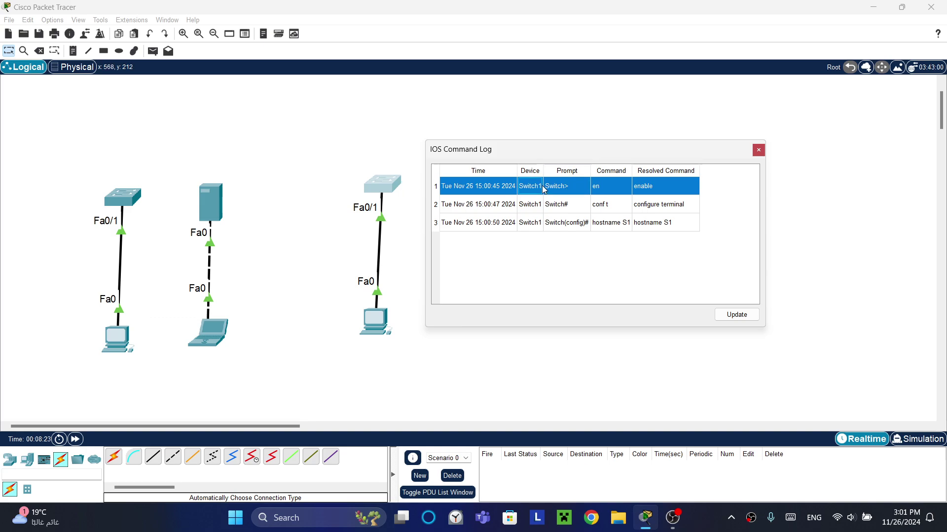
click(567, 209)
click(569, 223)
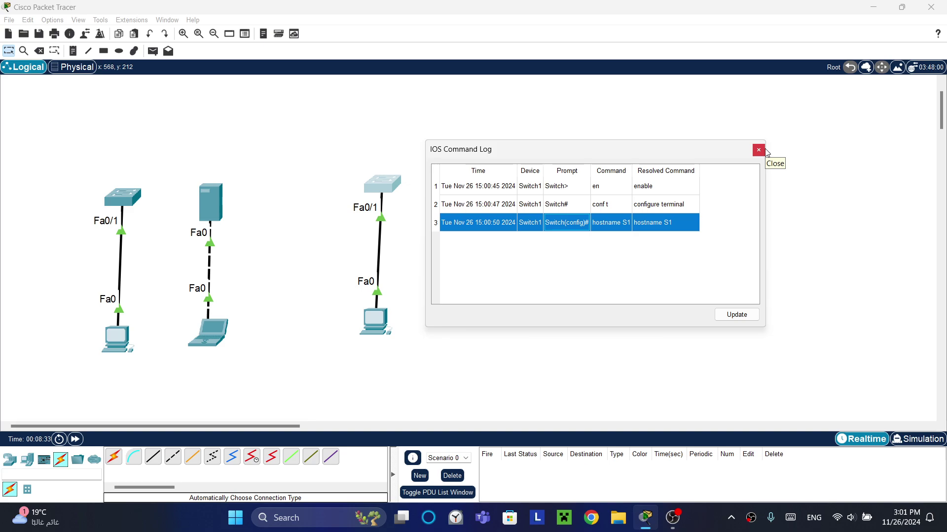
Compare each entered command with its resolved command in the IOS Command Log, then close the log
click(599, 200)
click(604, 190)
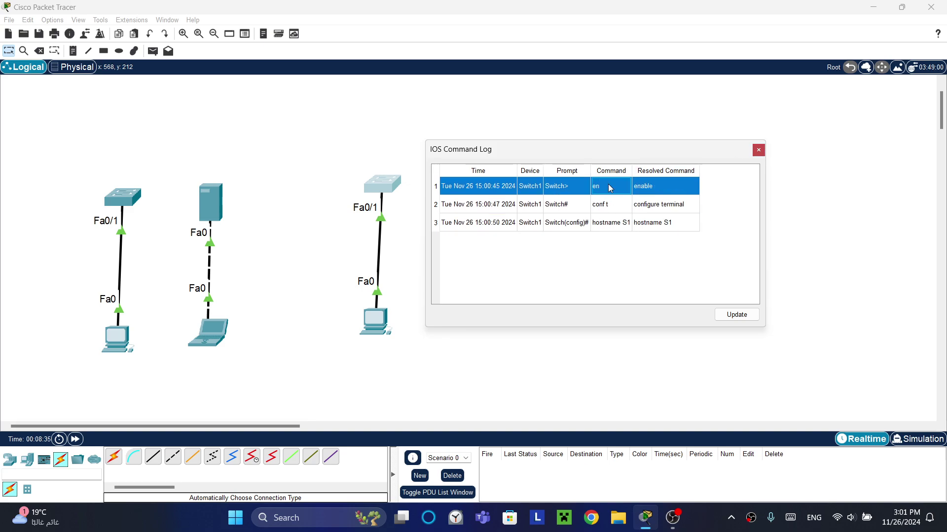
click(616, 211)
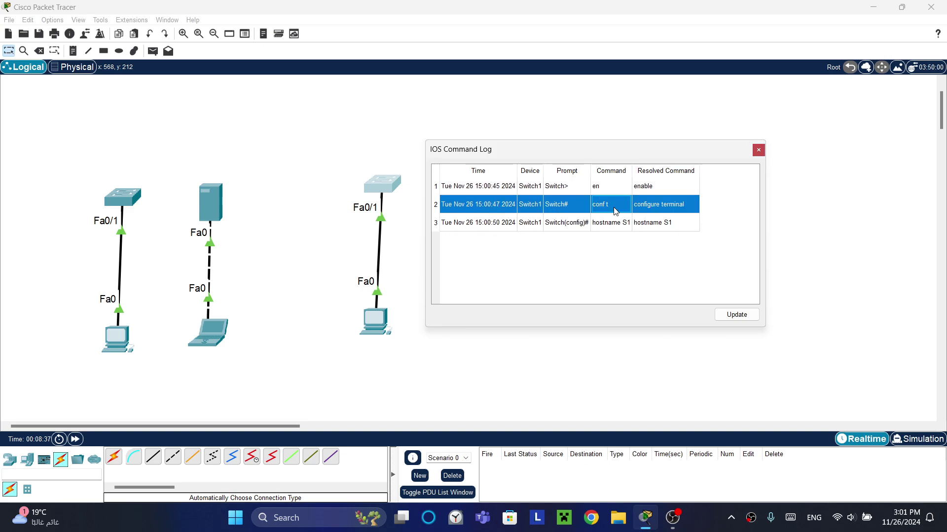
click(616, 229)
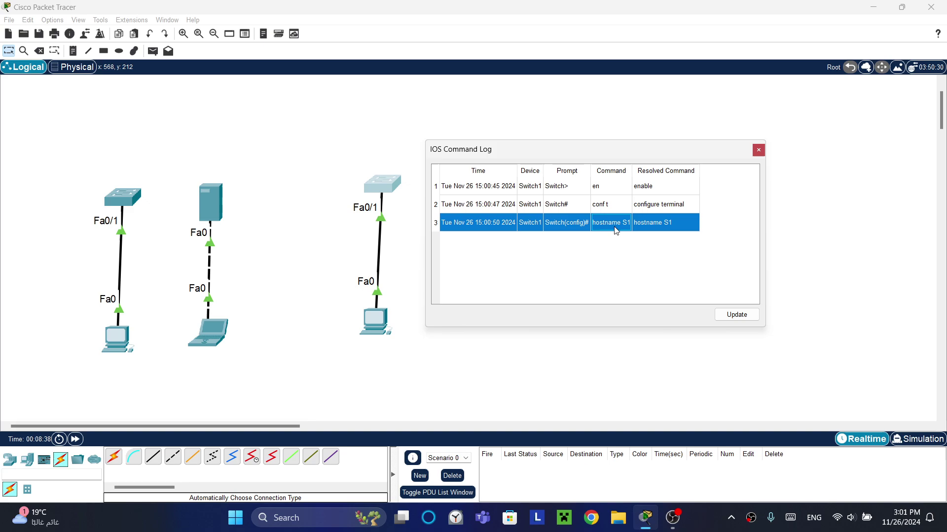
click(643, 193)
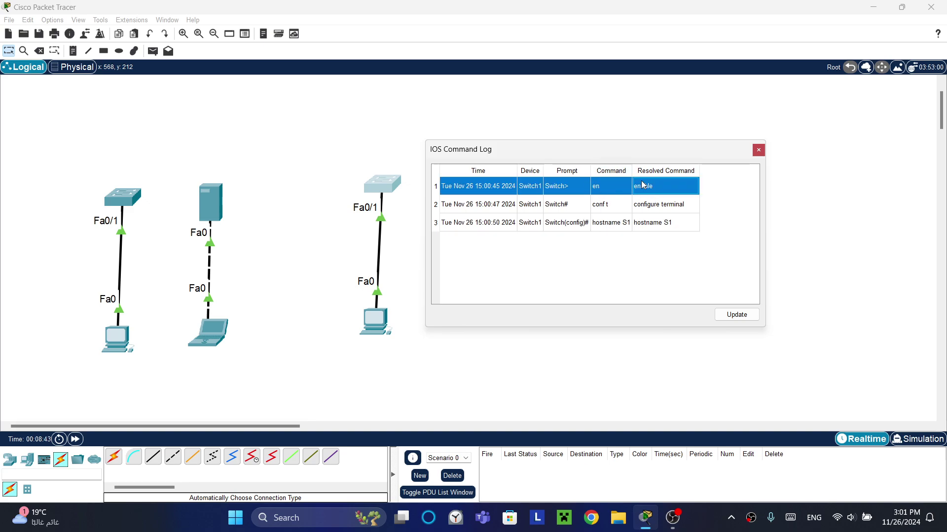
click(758, 150)
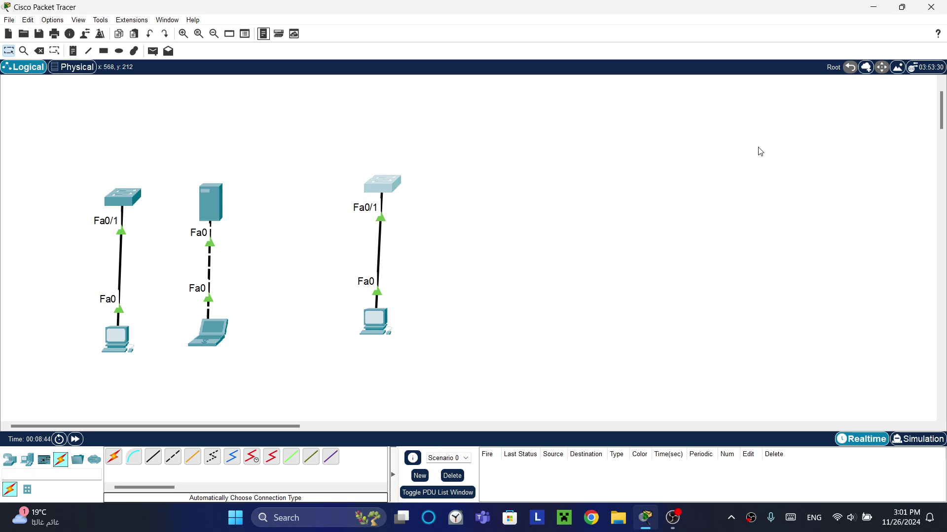
Reopen the command line of Switch1 and use exit to leave configuration mode and end the console session
click(374, 183)
text(ex)
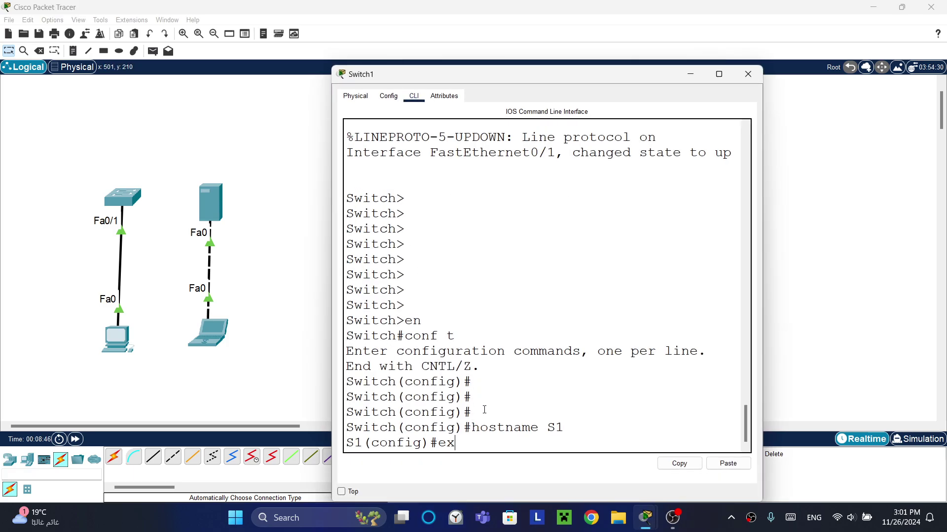
text(it)
key(Return)
key(Return)
text(exr)
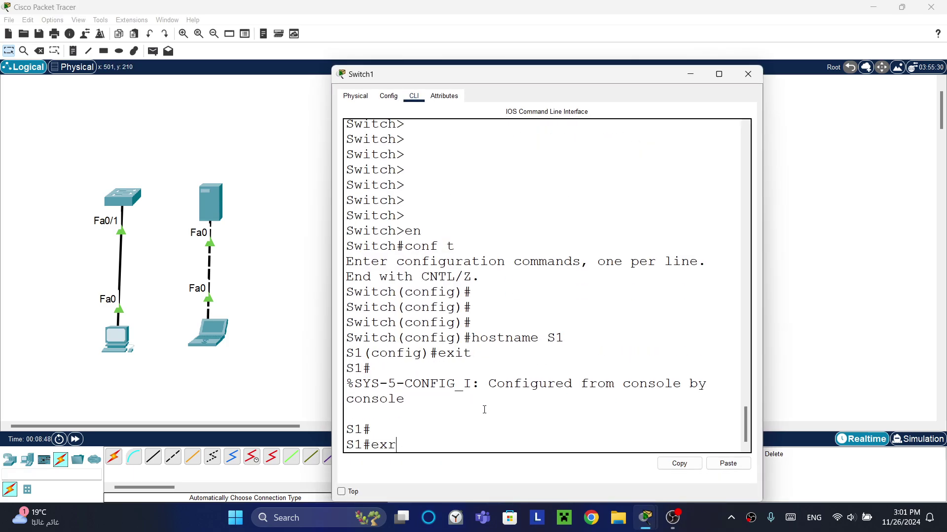
text(t)
key(Return)
Run two console sessions on Switch1, entering privileged mode with the full enable command and exiting each time
key(Return)
key(Return)
key(Return)
text(enab)
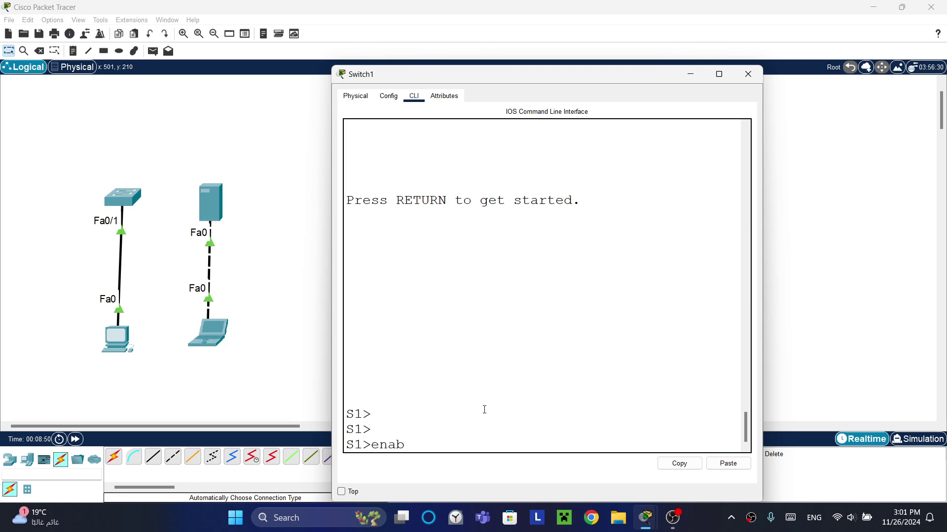
text(le)
key(Return)
text(exit)
key(Return)
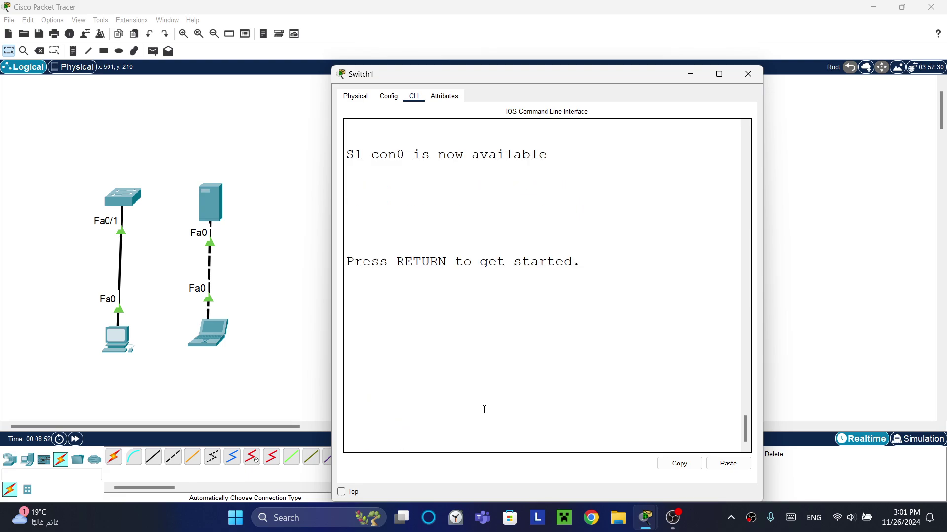
key(Return)
key(Return)
text(enable)
key(Return)
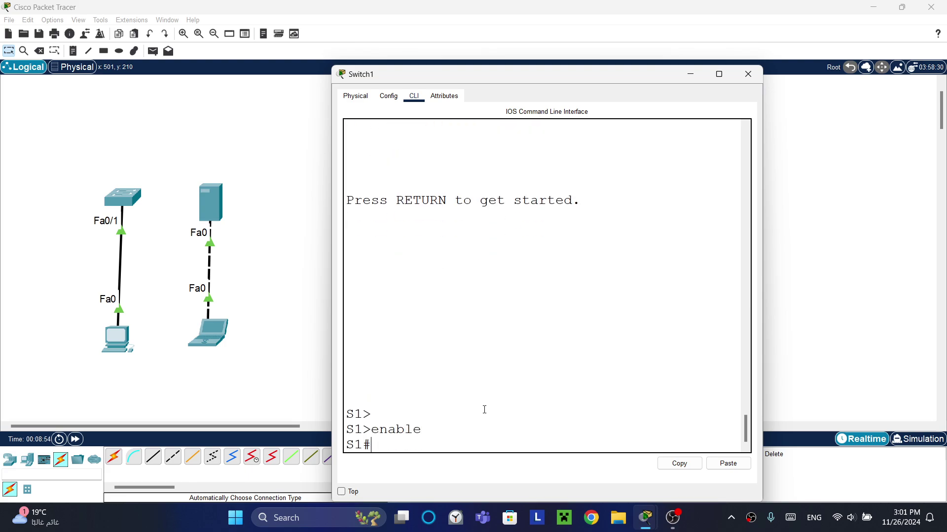
text(exit)
key(Return)
Start another console session, enter privileged mode with the abbreviation en, and exit
key(Return)
text(en)
key(Return)
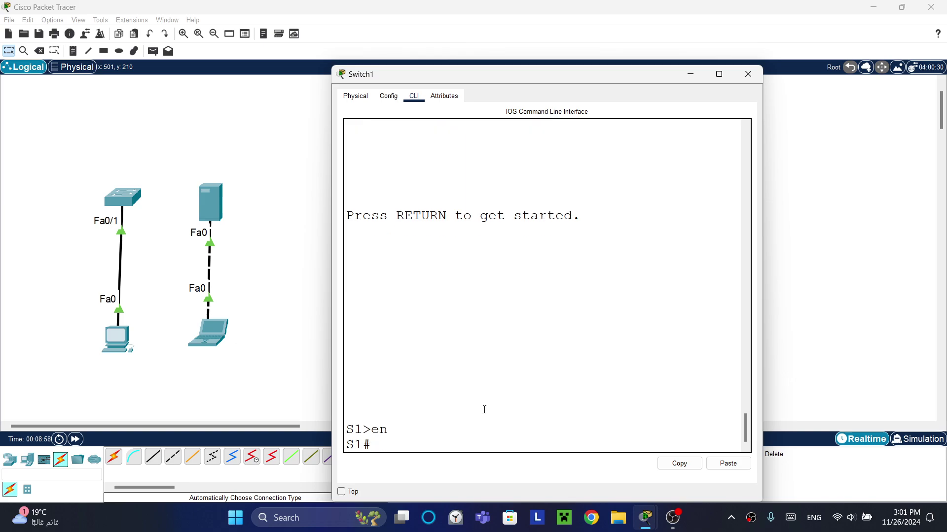
text(exit)
key(Return)
Start a new console session, auto-complete en to run the privileged mode command, and close the Switch1 window
key(Return)
text(en)
key(Tab)
key(Return)
click(748, 74)
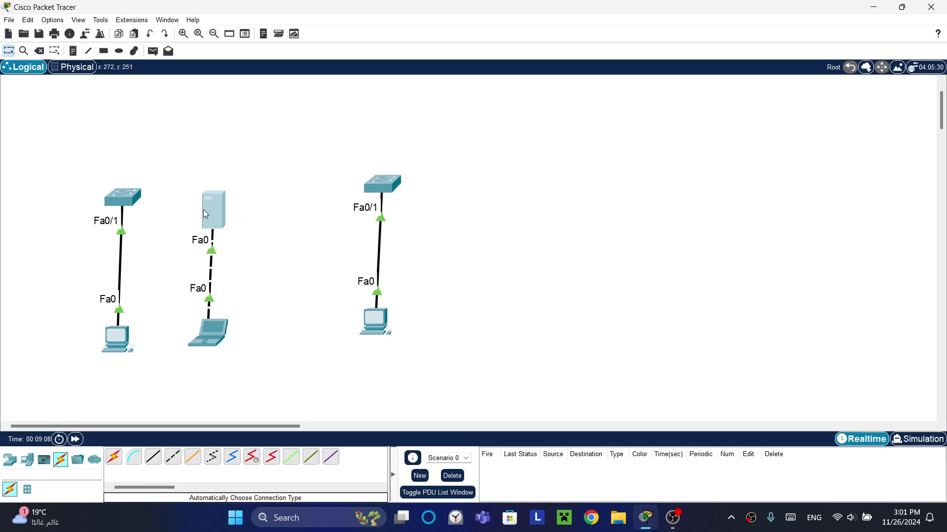
Move the server higher in the workspace, and inspect Switch0's MAC Table before closing it
drag(204, 209, 204, 168)
click(23, 51)
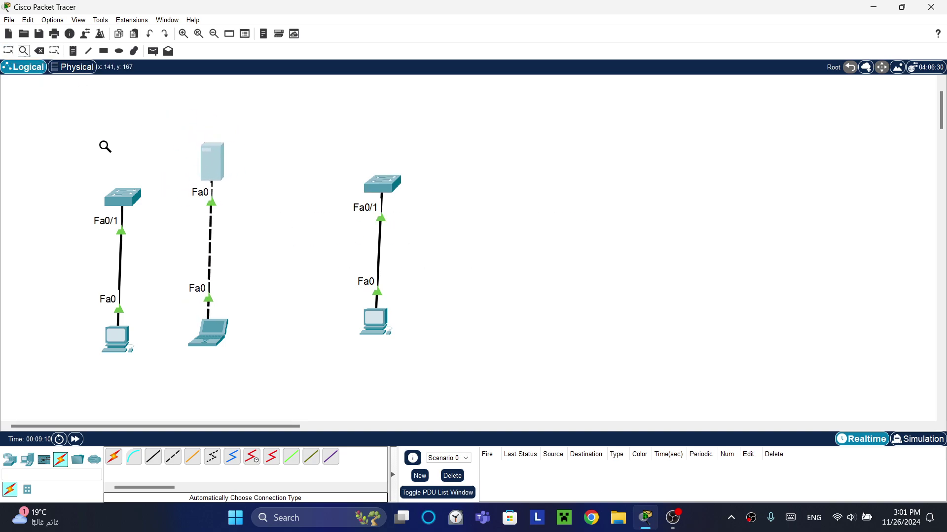
click(127, 200)
click(216, 206)
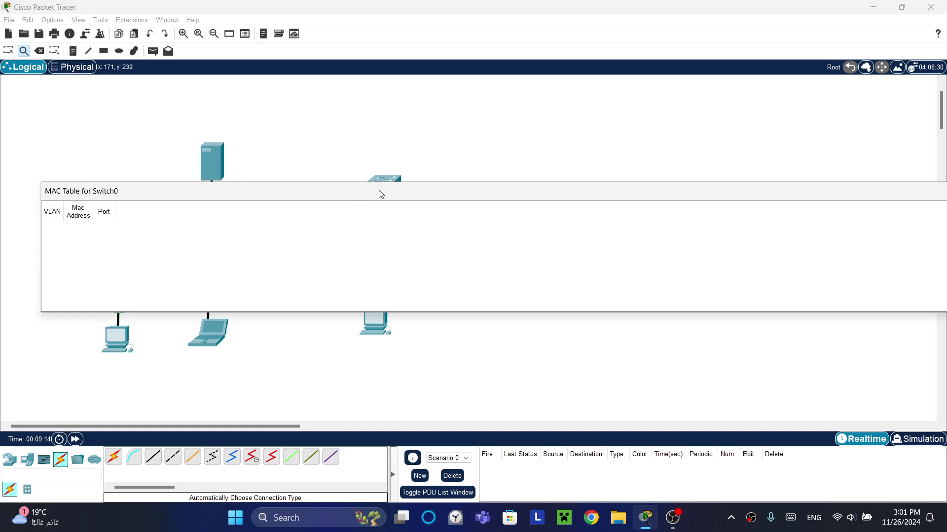
drag(379, 190, 195, 199)
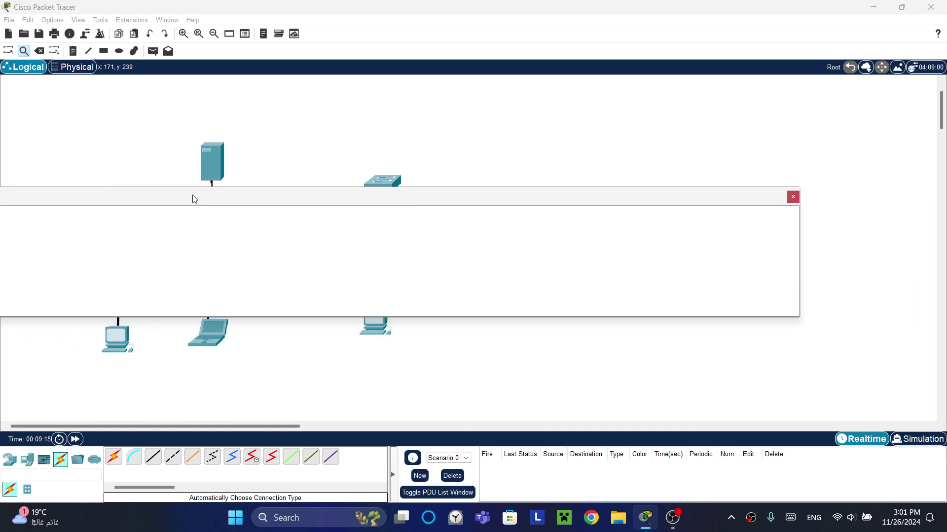
click(792, 196)
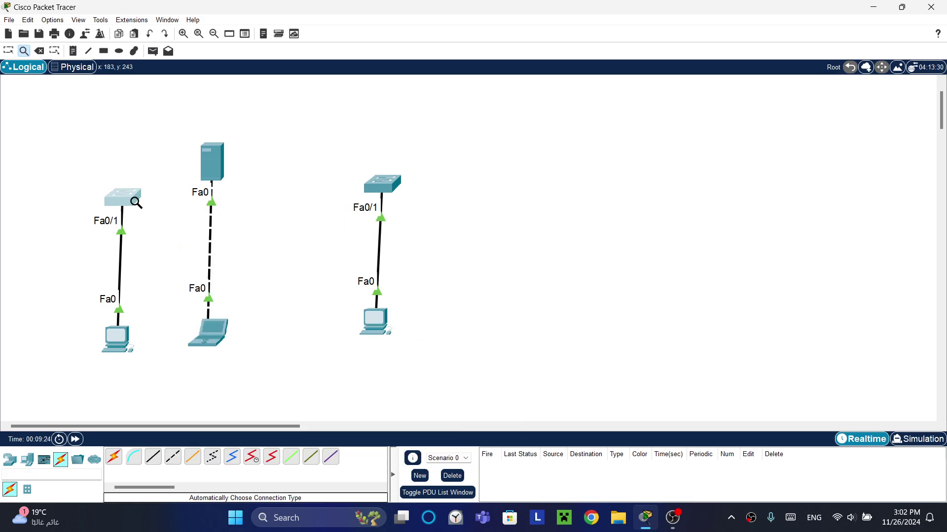
Inspect the ARP Table of Switch0 and close it
click(136, 203)
click(169, 222)
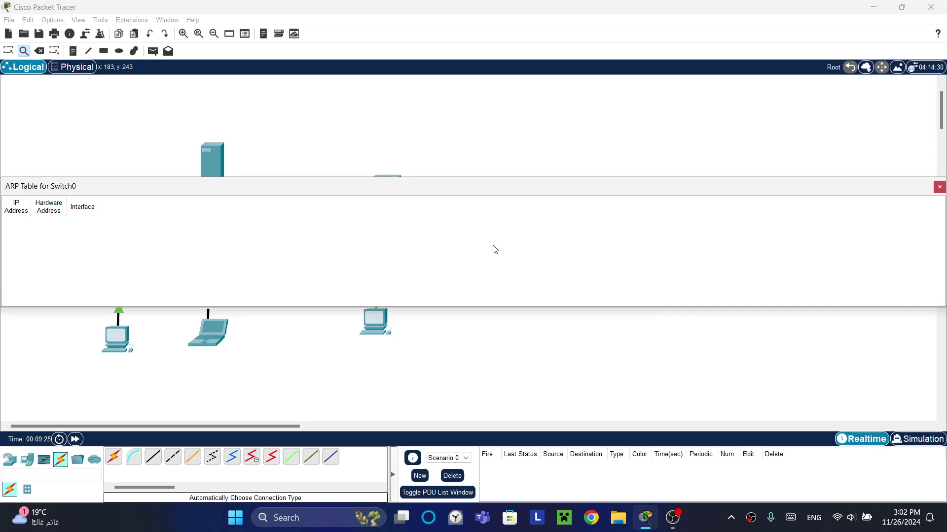
click(939, 190)
Open Switch0's Port Status Summary Table, narrow its window, and move it so all columns can be read
click(127, 202)
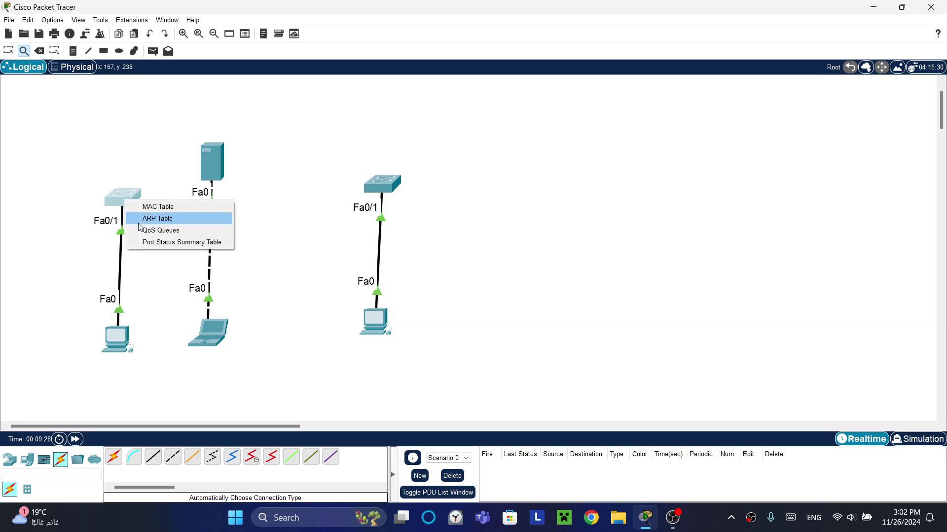
click(176, 244)
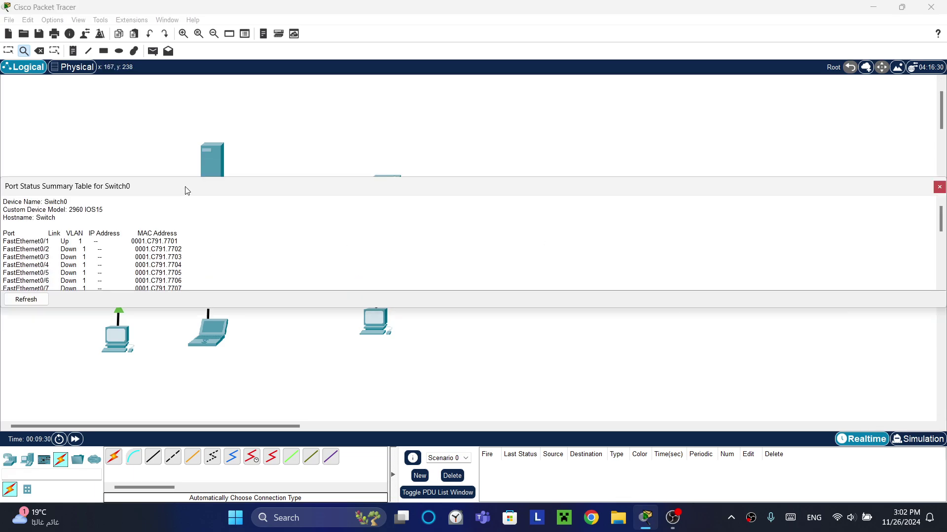
drag(187, 191, 162, 279)
scroll(203, 257, down, 7)
scroll(203, 273, up, 3)
scroll(203, 274, up, 4)
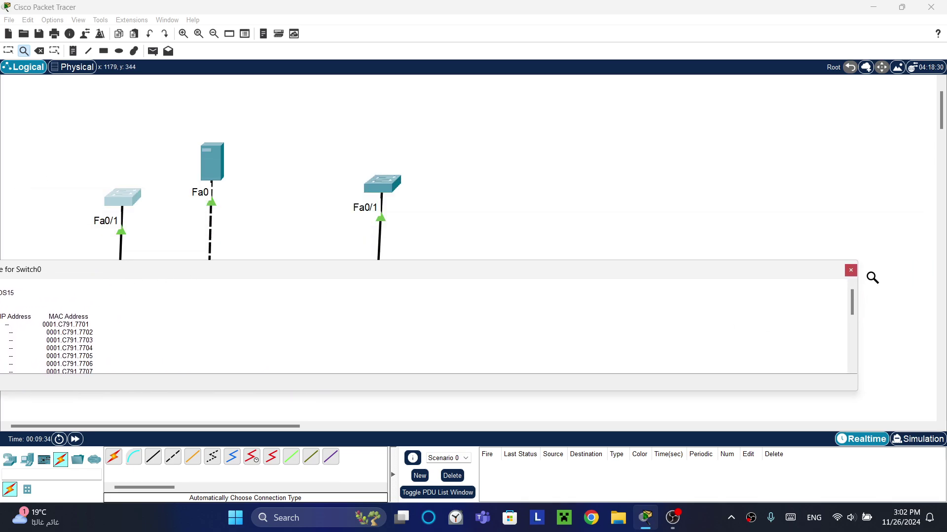
drag(857, 291, 469, 291)
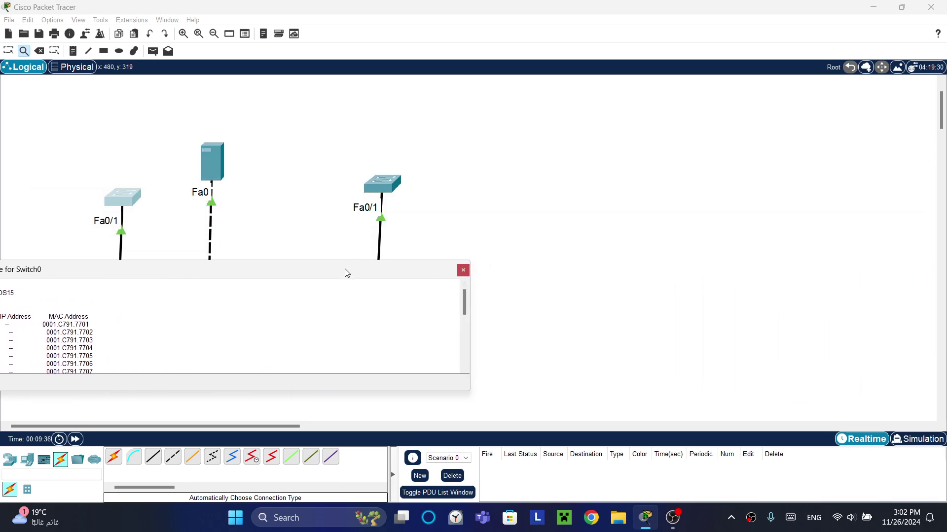
drag(346, 270, 600, 251)
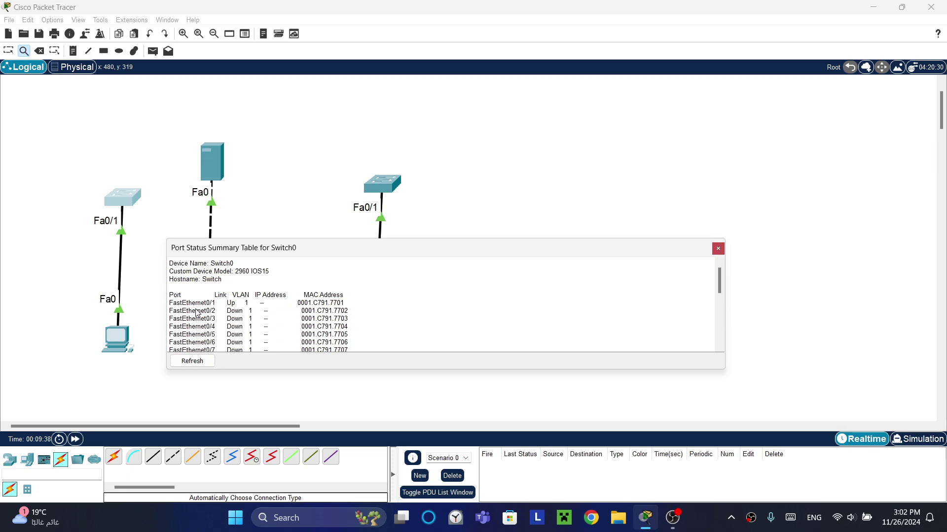
Examine the link state, VLAN, IP address and MAC address of Switch0's ports down to Vlan1, and close the table
drag(256, 308, 269, 298)
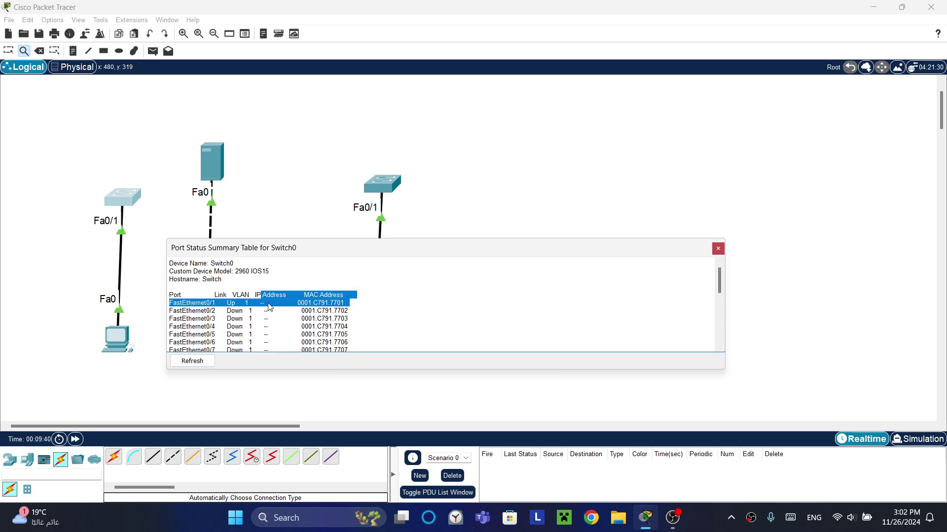
click(256, 306)
scroll(281, 339, down, 3)
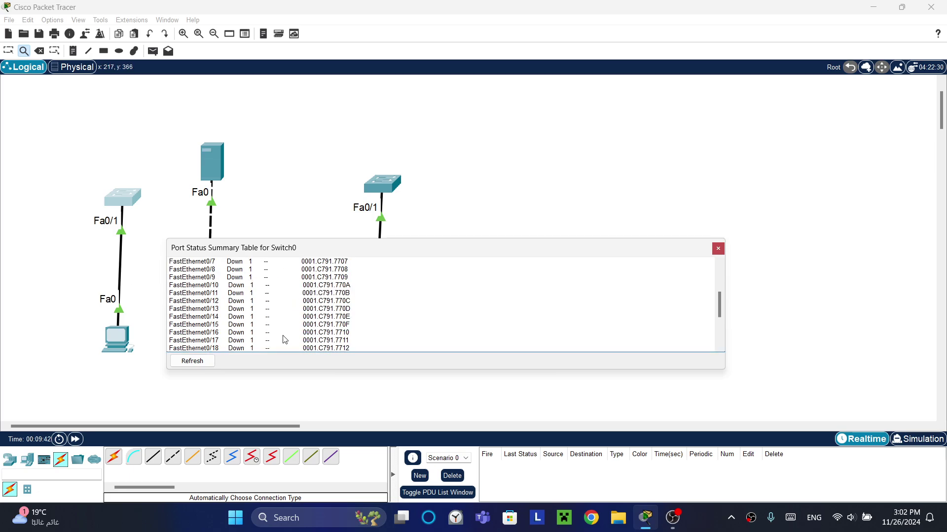
scroll(302, 347, down, 3)
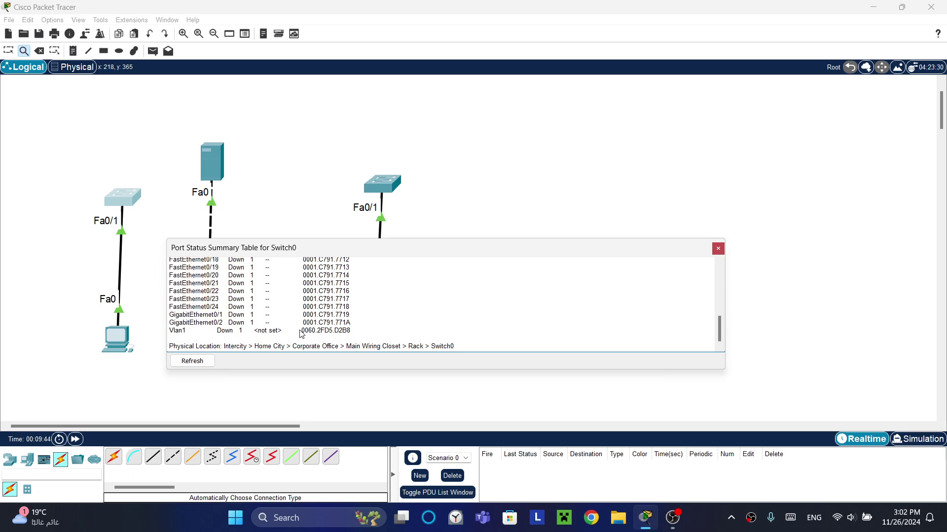
scroll(302, 335, up, 6)
click(718, 248)
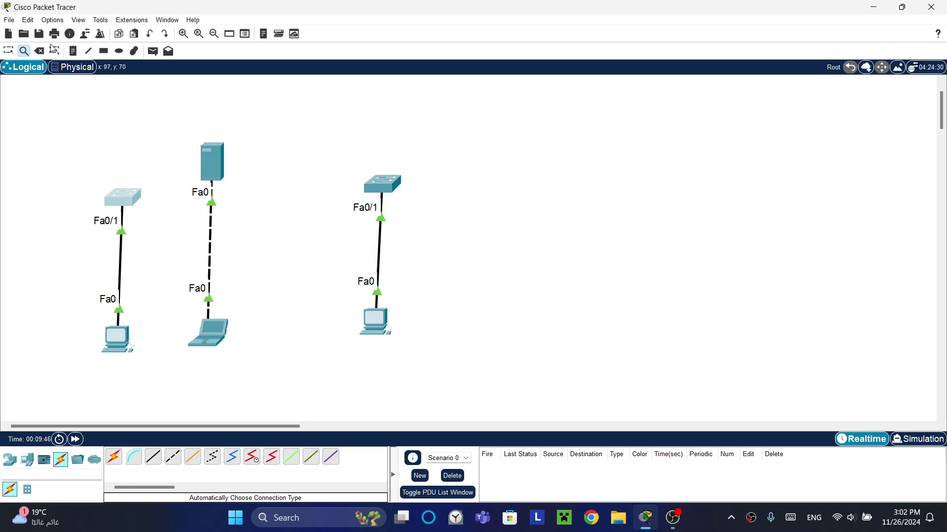
Delete Switch0 and the server from the workspace
click(122, 197)
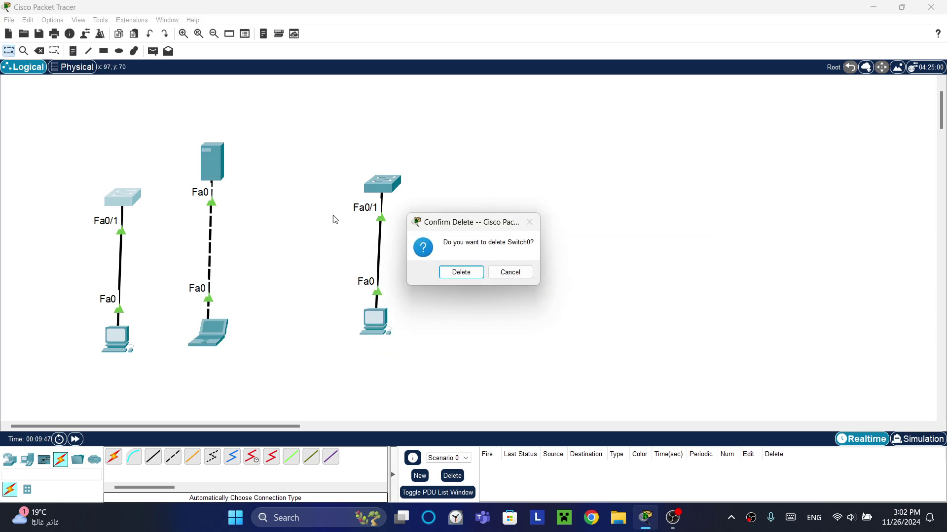
click(461, 272)
click(40, 50)
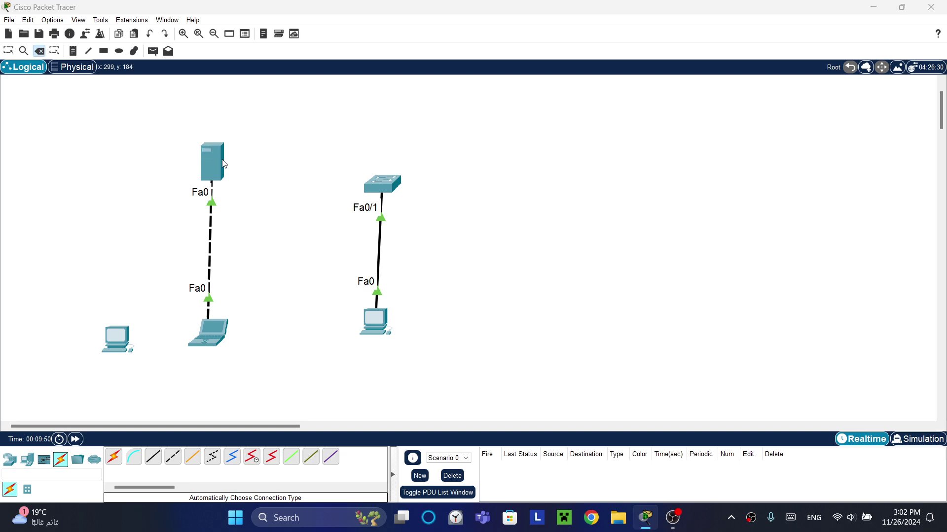
click(217, 166)
click(476, 273)
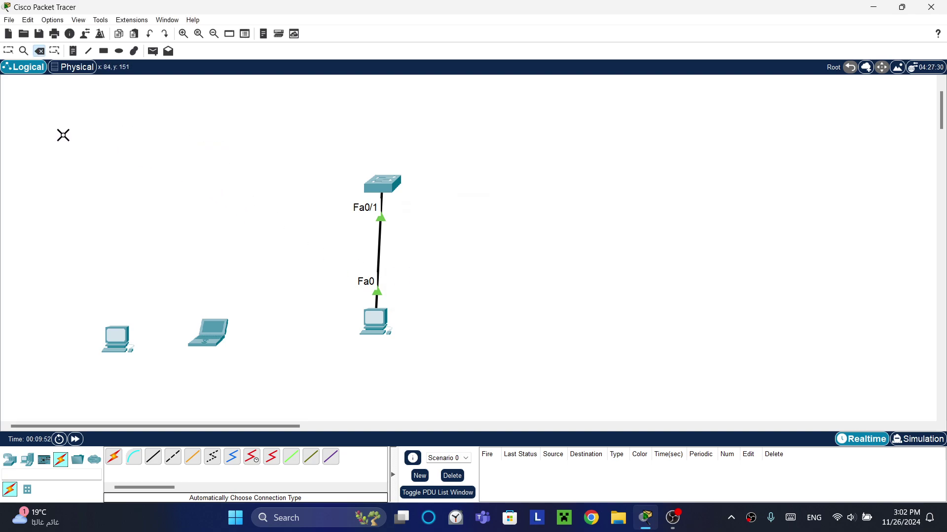
Place a note reading "Computer 1" and position it directly beneath the laptop
click(56, 51)
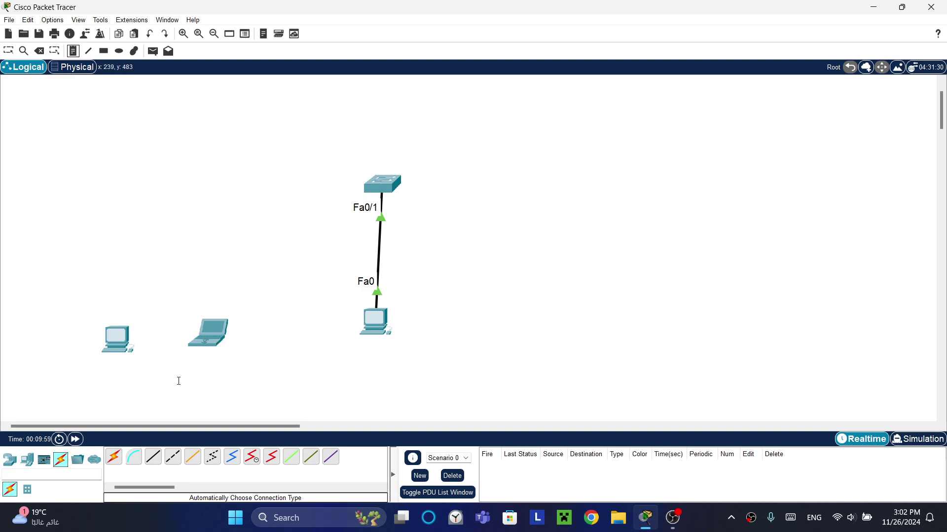
click(176, 366)
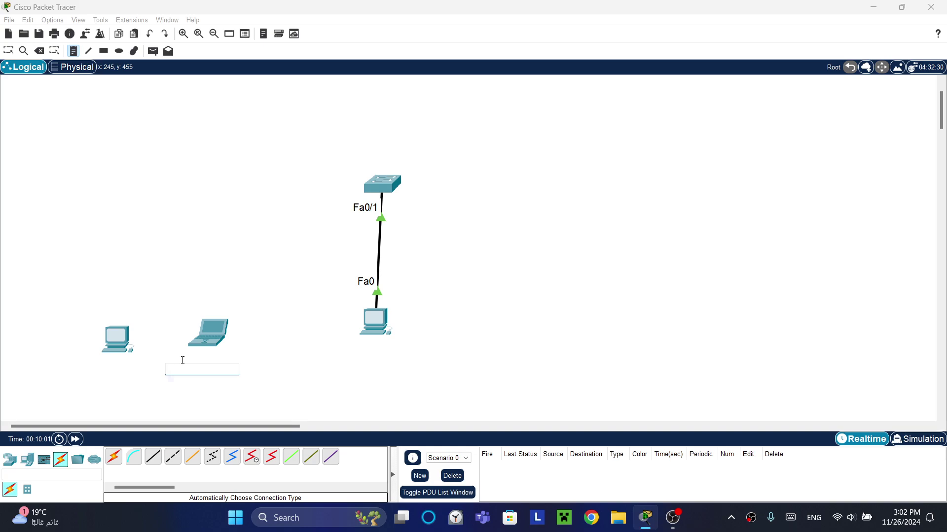
text(COM)
click(247, 348)
key(Escape)
drag(200, 369, 208, 355)
Draw two slanted black lines forming an open V above the standalone PC
click(88, 50)
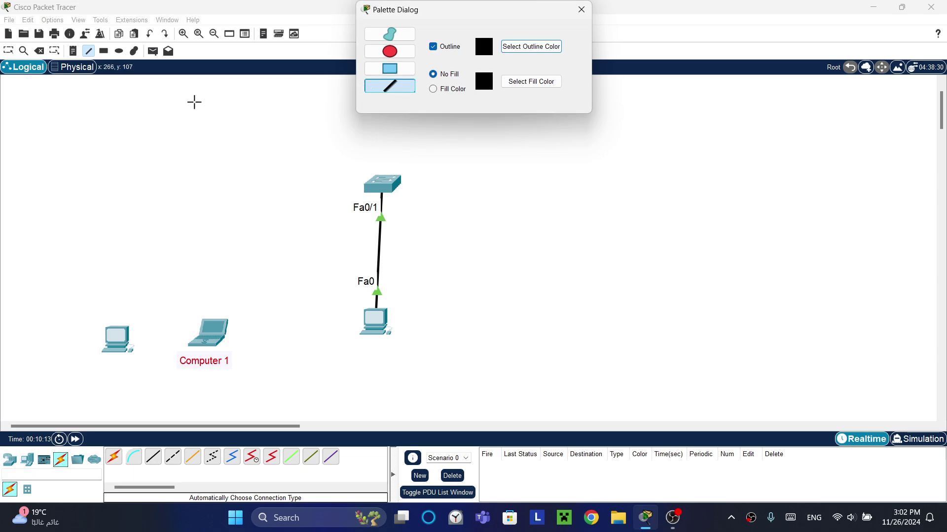
drag(110, 112, 145, 194)
drag(176, 123, 147, 173)
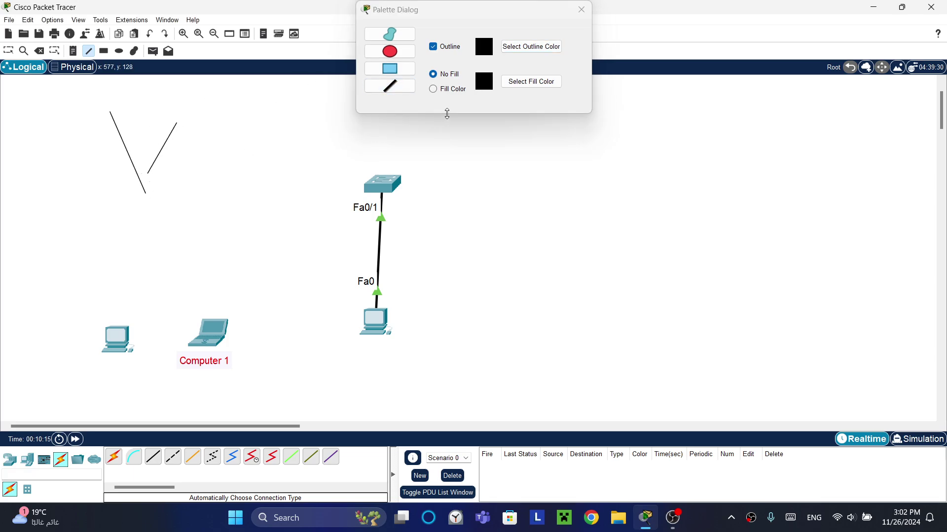
Set the outline color to blue and draw a nearly vertical line between the V-shaped lines and the remaining switch
click(528, 46)
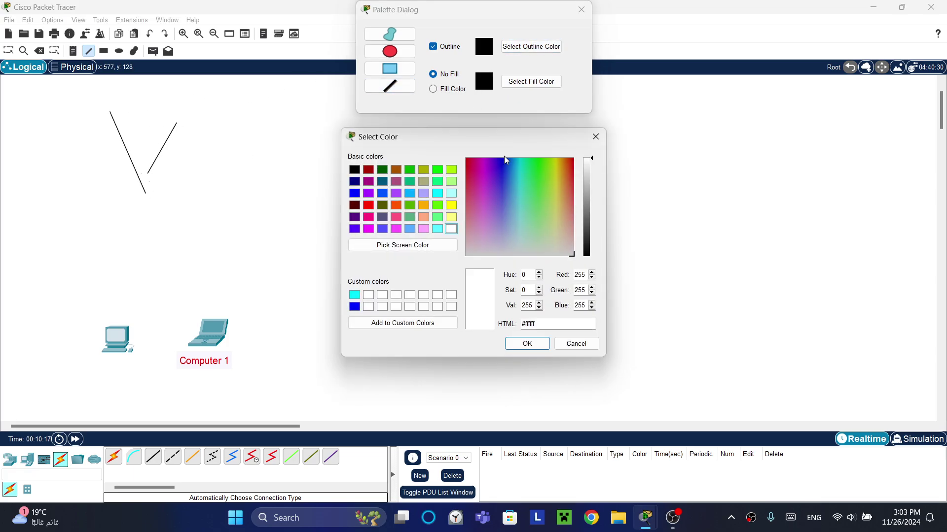
click(537, 350)
drag(263, 159, 270, 237)
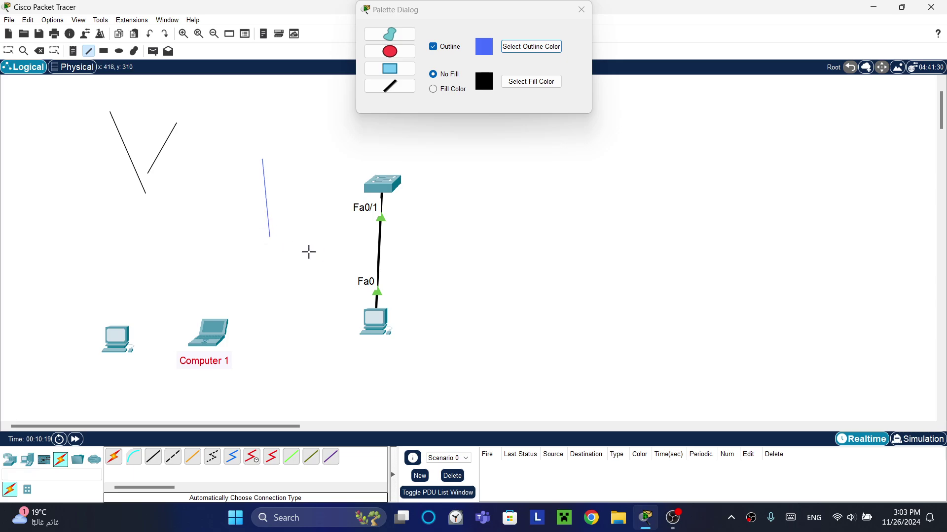
Draw a large rectangle filled with #3dcbff beside the switch, and a similar rectangle with no fill below it
click(103, 51)
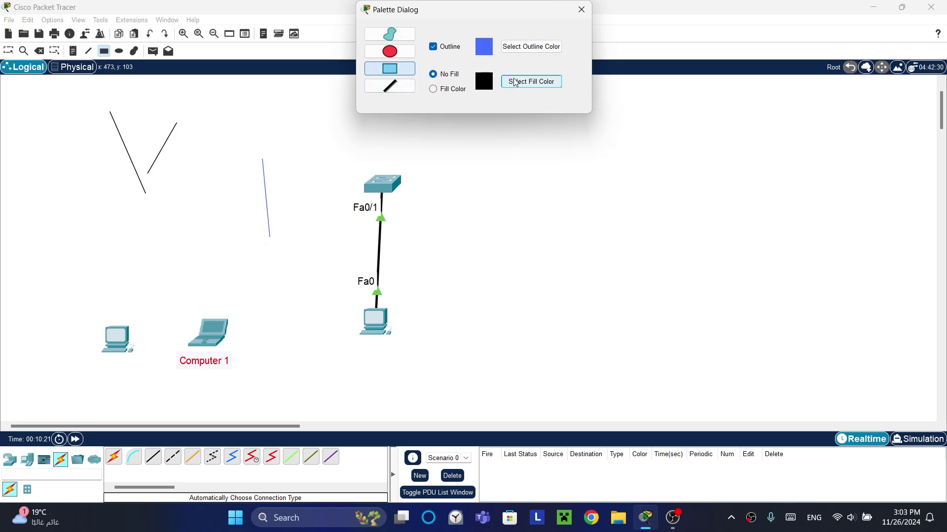
click(531, 81)
click(511, 182)
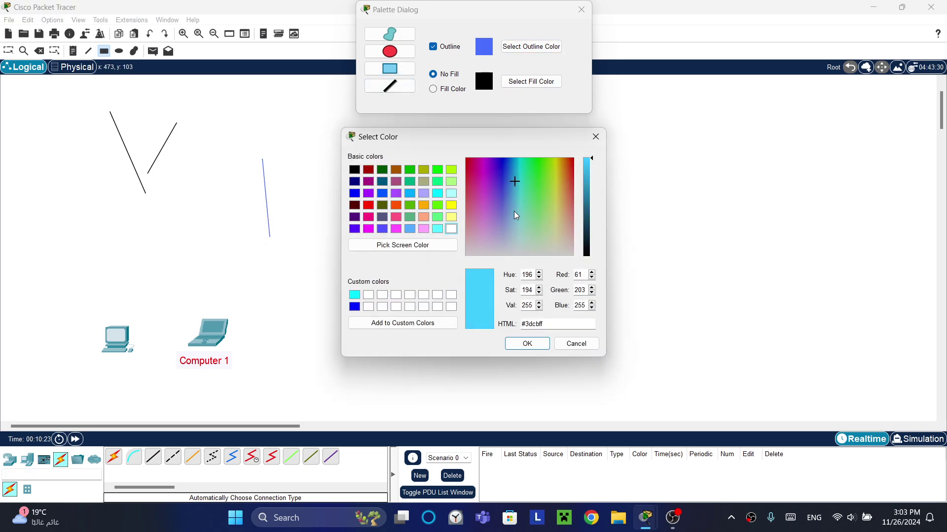
click(527, 344)
click(434, 90)
mouse_move(502, 144)
mouse_down()
mouse_move(583, 217)
mouse_move(672, 274)
mouse_up()
click(454, 75)
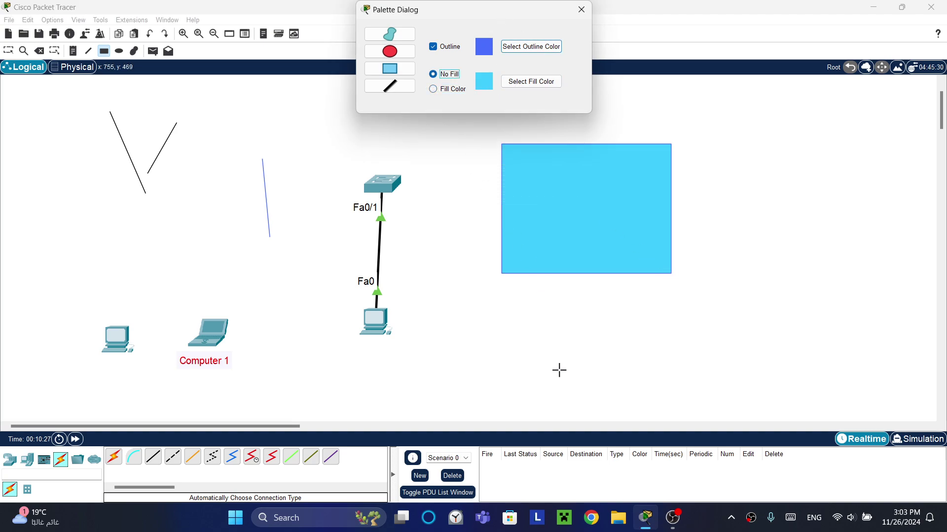
drag(510, 299, 682, 419)
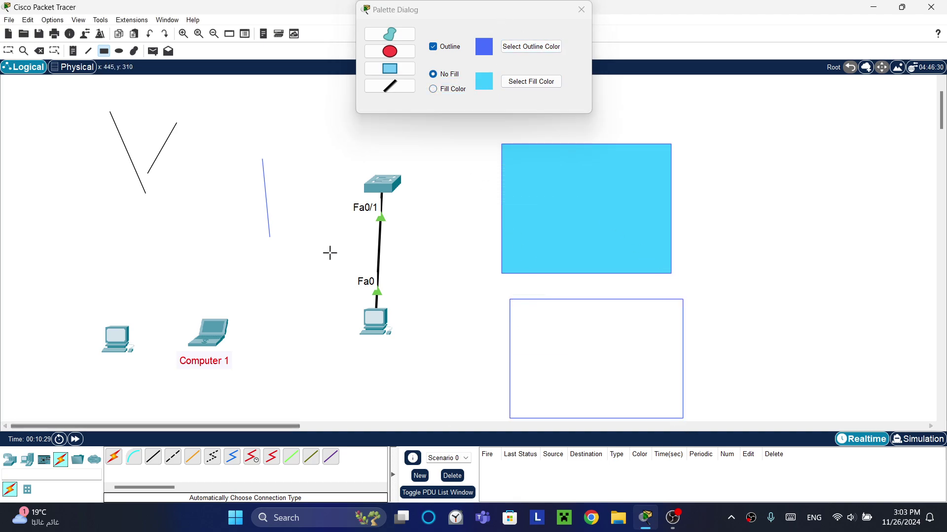
Draw three unfilled ellipses: one above the laptop, one above the standalone PC, and one around the switch's connection
click(119, 51)
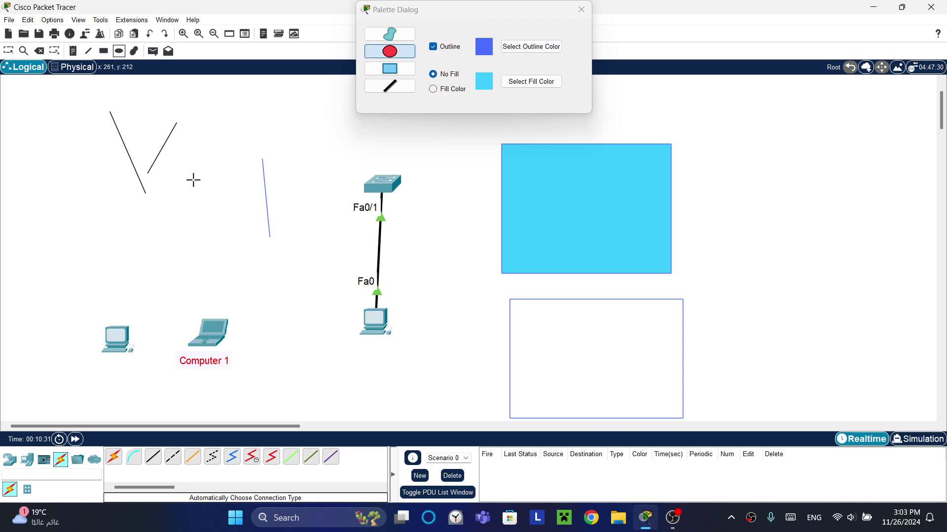
drag(192, 180, 245, 269)
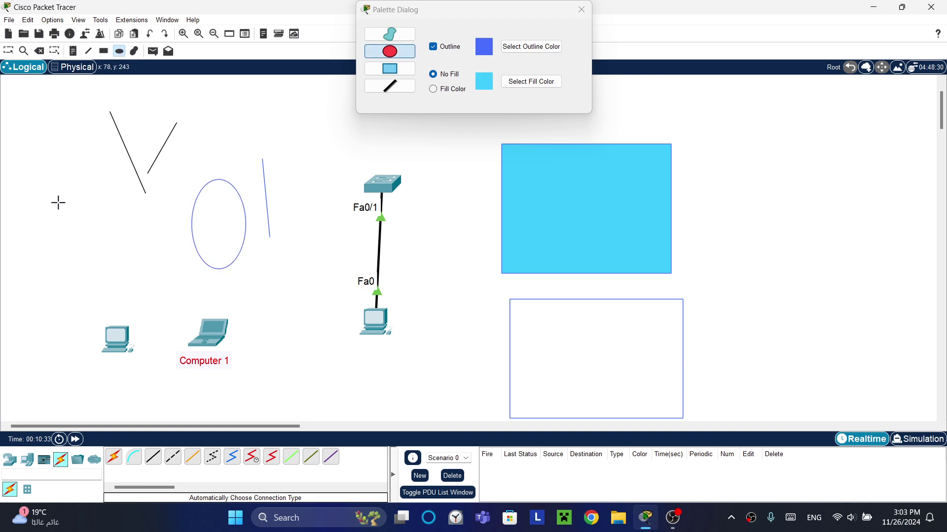
drag(57, 203, 150, 306)
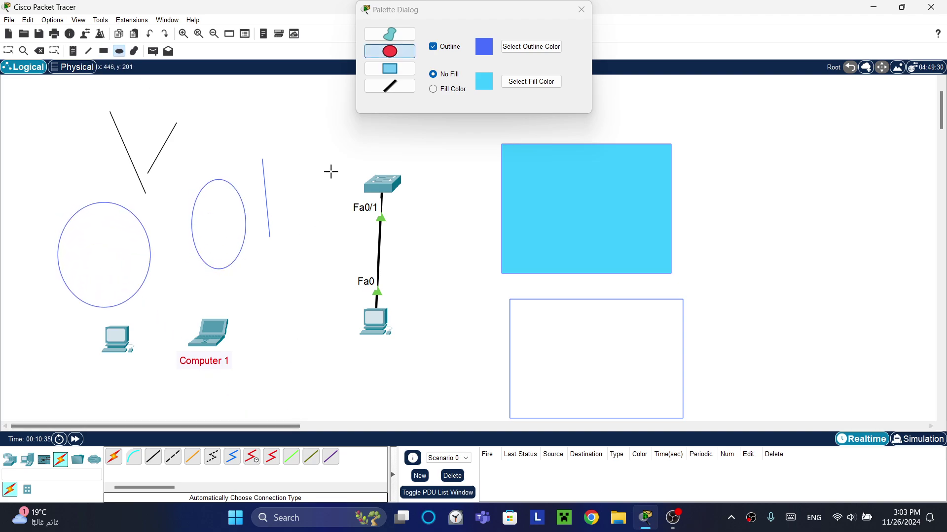
mouse_move(330, 171)
mouse_down()
mouse_move(581, 359)
mouse_move(408, 282)
mouse_up()
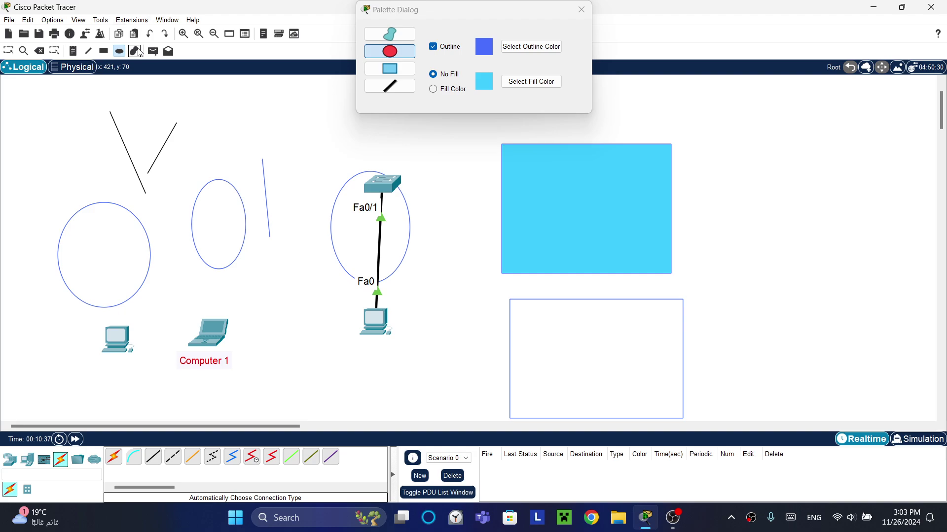
Draw an unfilled freeform scribble above the blue line and filled freeform shapes beside the rectangles, and close the drawing palette
click(134, 51)
mouse_move(250, 102)
mouse_down()
mouse_move(328, 153)
mouse_move(244, 132)
mouse_move(324, 106)
mouse_move(296, 141)
mouse_move(360, 126)
mouse_move(332, 100)
mouse_move(279, 93)
mouse_up()
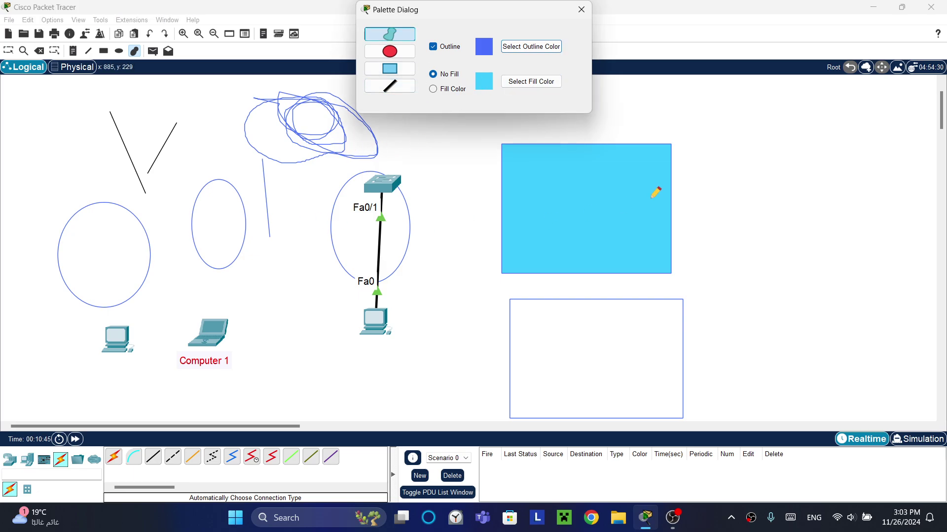
click(450, 88)
drag(933, 194, 911, 200)
mouse_move(806, 175)
mouse_down()
mouse_move(868, 224)
mouse_move(749, 227)
mouse_move(866, 207)
mouse_move(785, 263)
mouse_move(836, 215)
mouse_move(826, 224)
mouse_move(864, 164)
mouse_move(834, 116)
mouse_move(826, 139)
mouse_move(857, 103)
mouse_move(882, 109)
mouse_up()
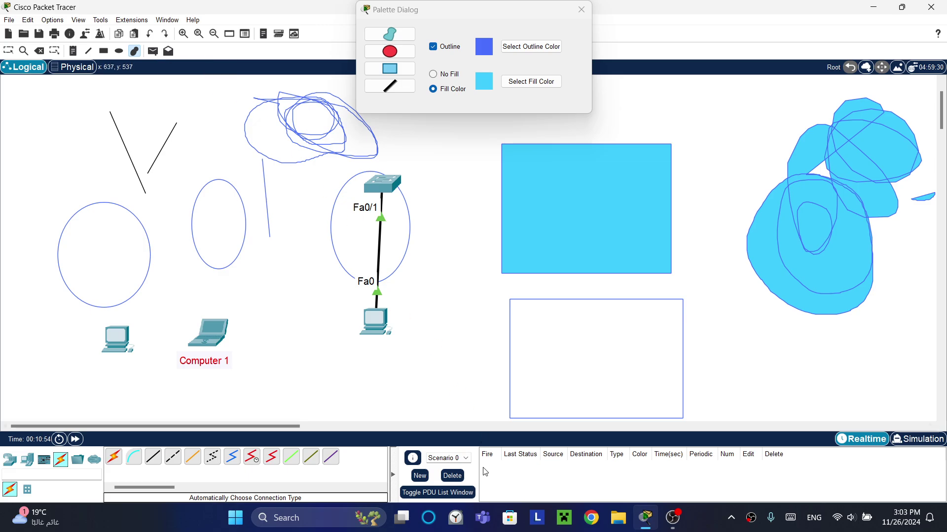
click(581, 9)
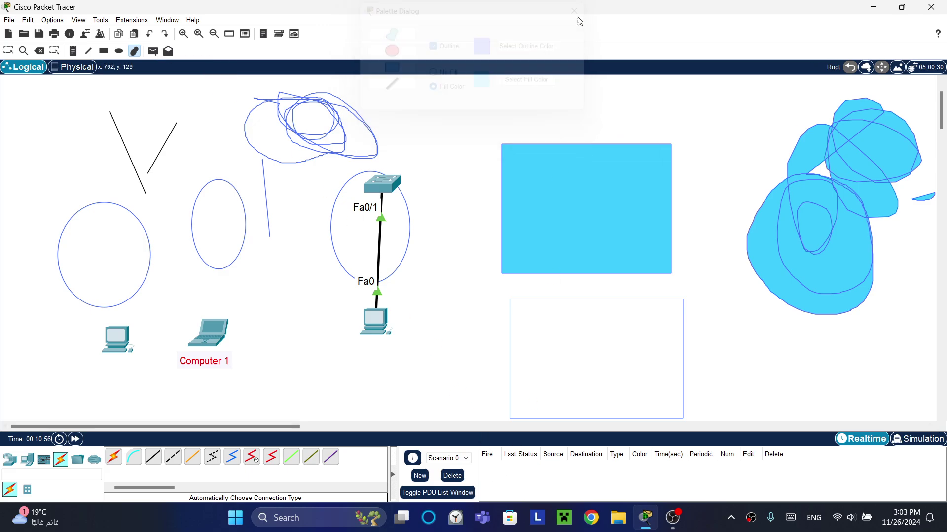